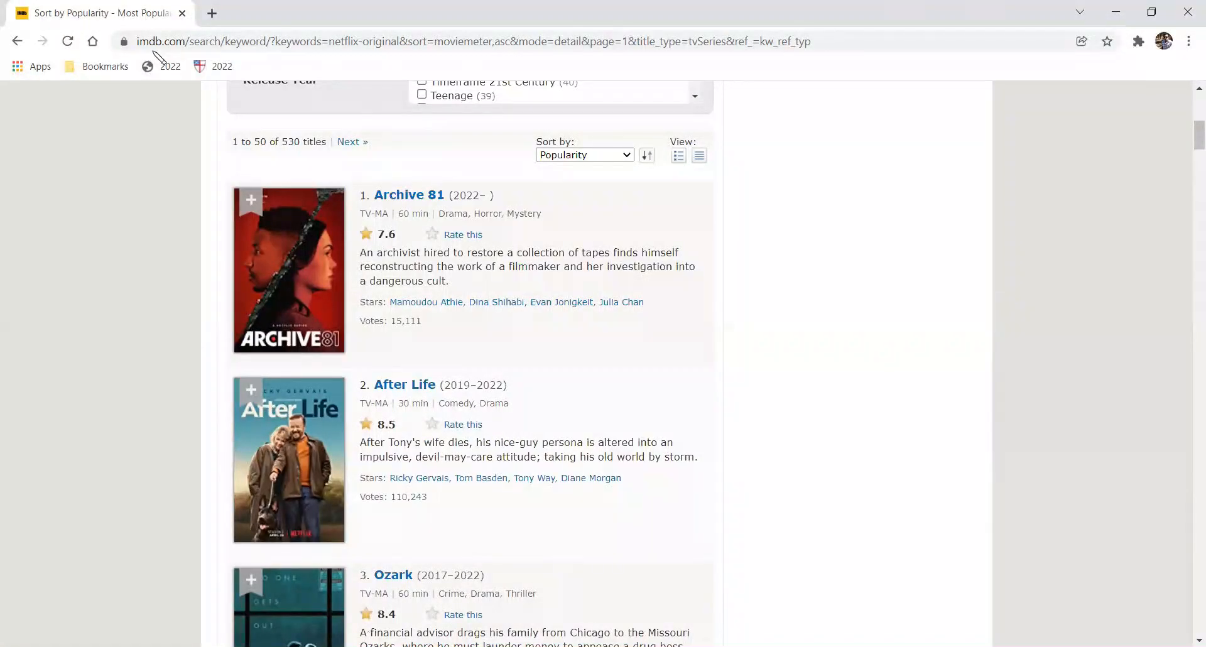
Step: Examine the IMDb list of Netflix original TV series, from the keyword filters to the last title on the page
scroll(155, 251, up, 8)
click(362, 45)
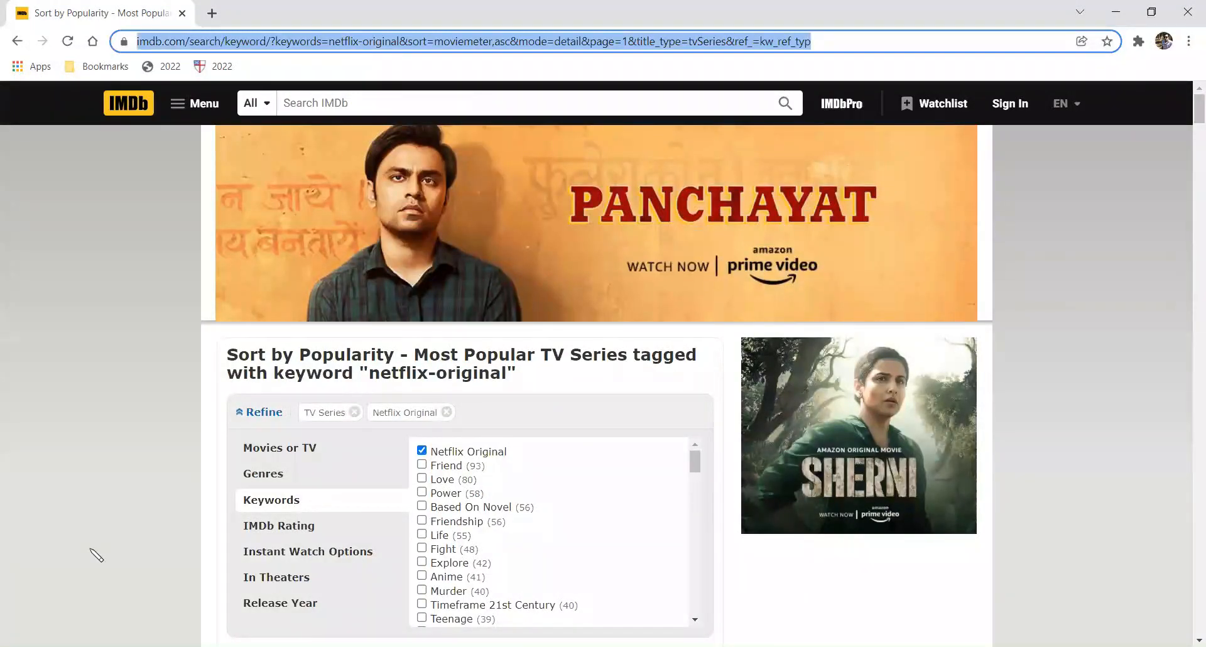
scroll(97, 553, down, 2)
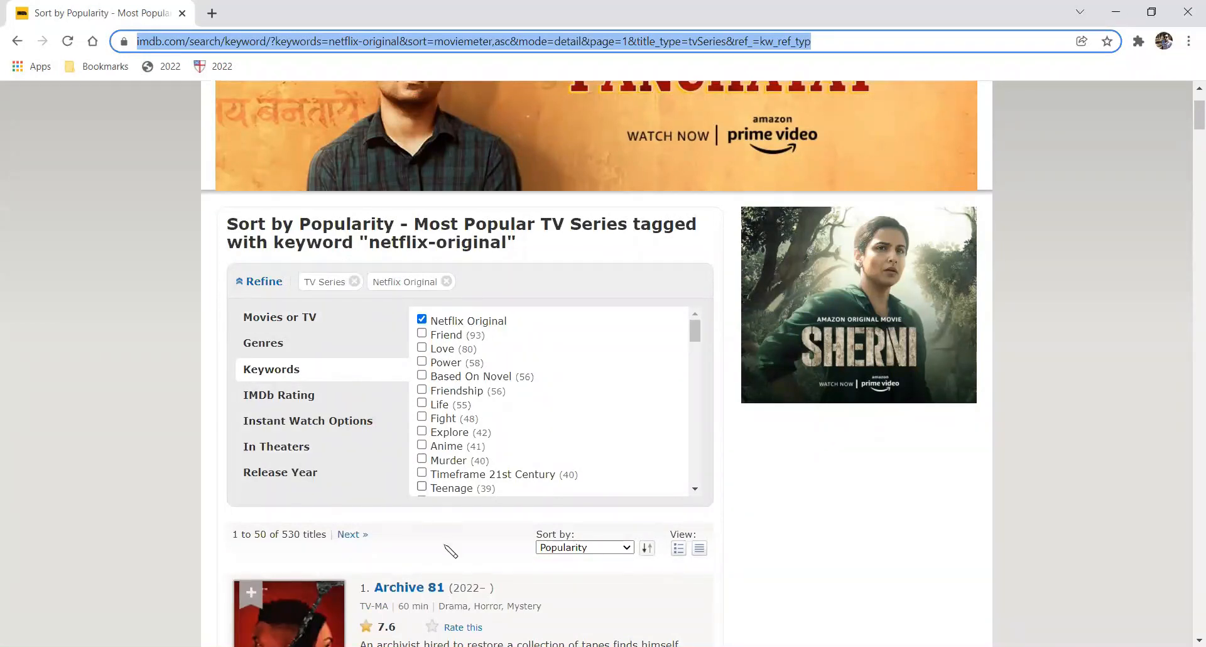
scroll(923, 529, down, 4)
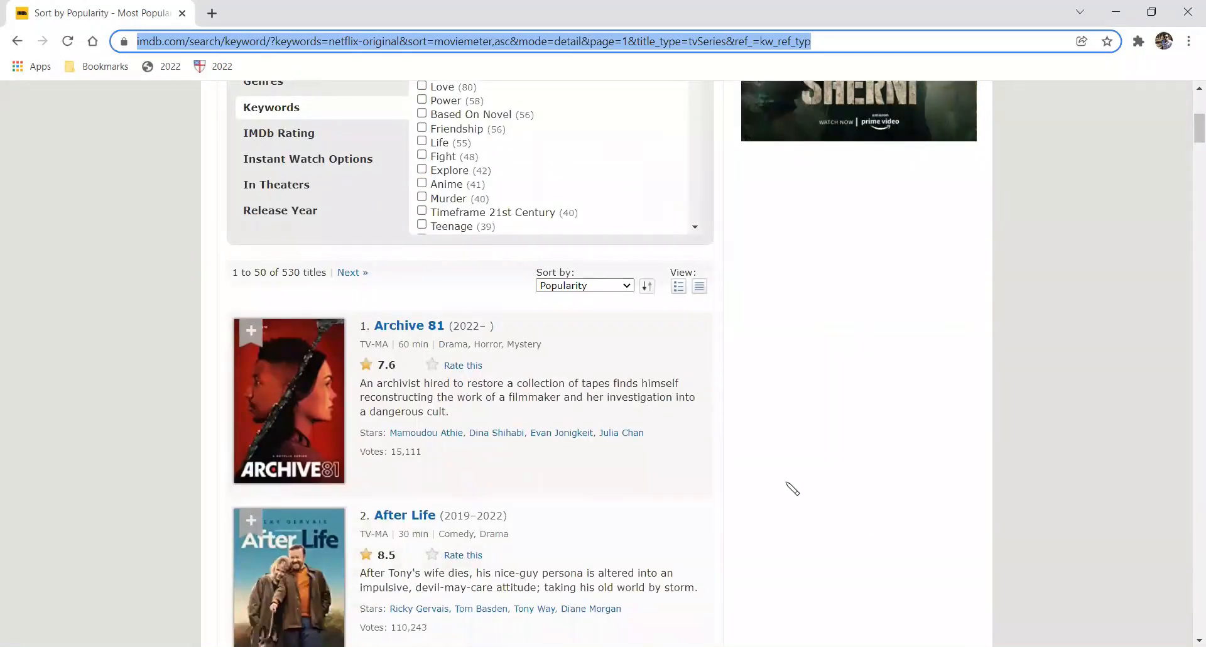
scroll(789, 501, down, 4)
scroll(1159, 377, down, 4)
drag(1198, 166, 1189, 632)
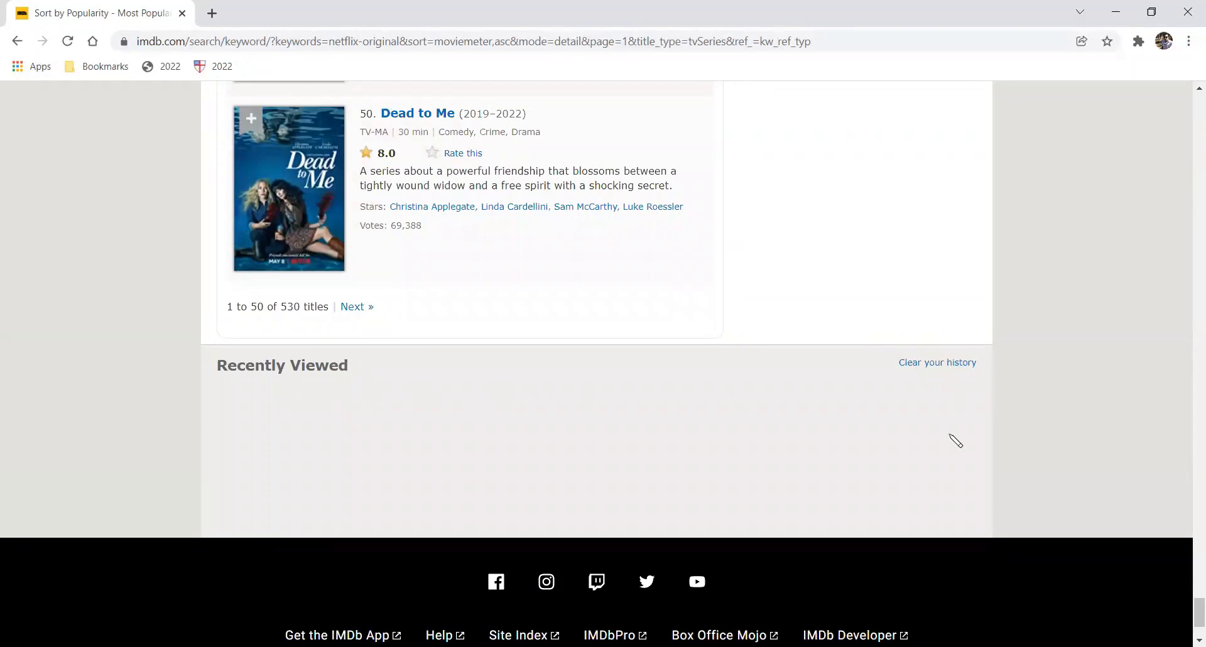
drag(1193, 612, 1193, 210)
drag(1193, 108, 1193, 107)
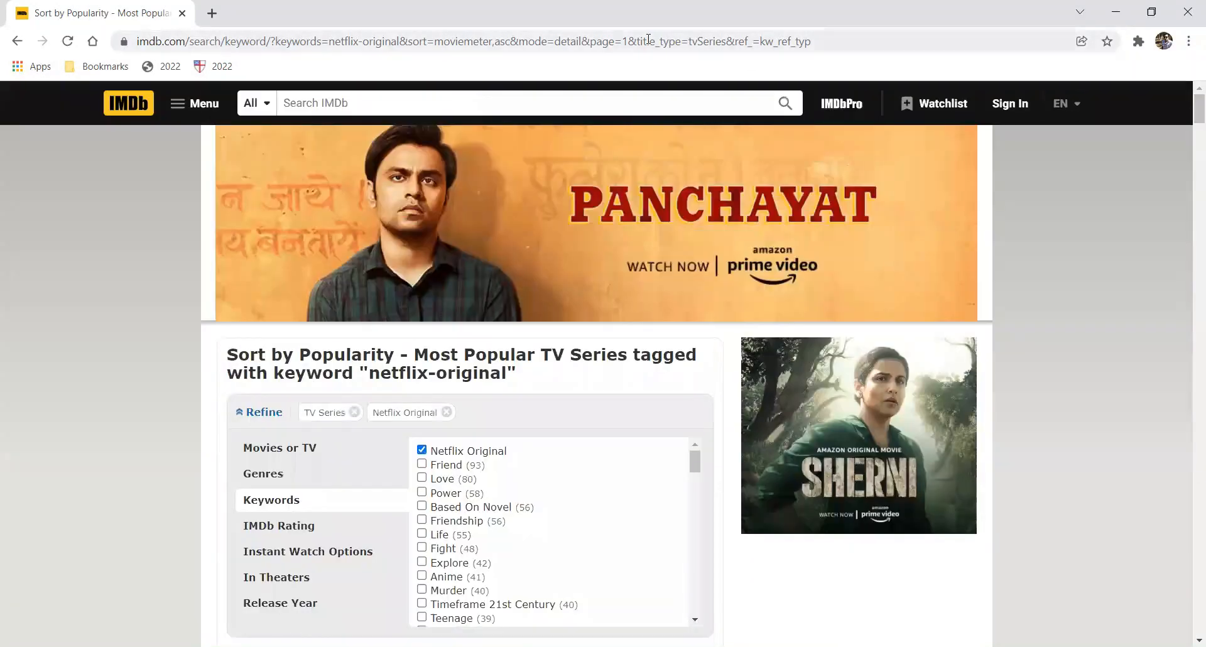
Step: Copy the IMDb results page URL, switch to Power BI Desktop, and connect to that address as a web data source
click(132, 38)
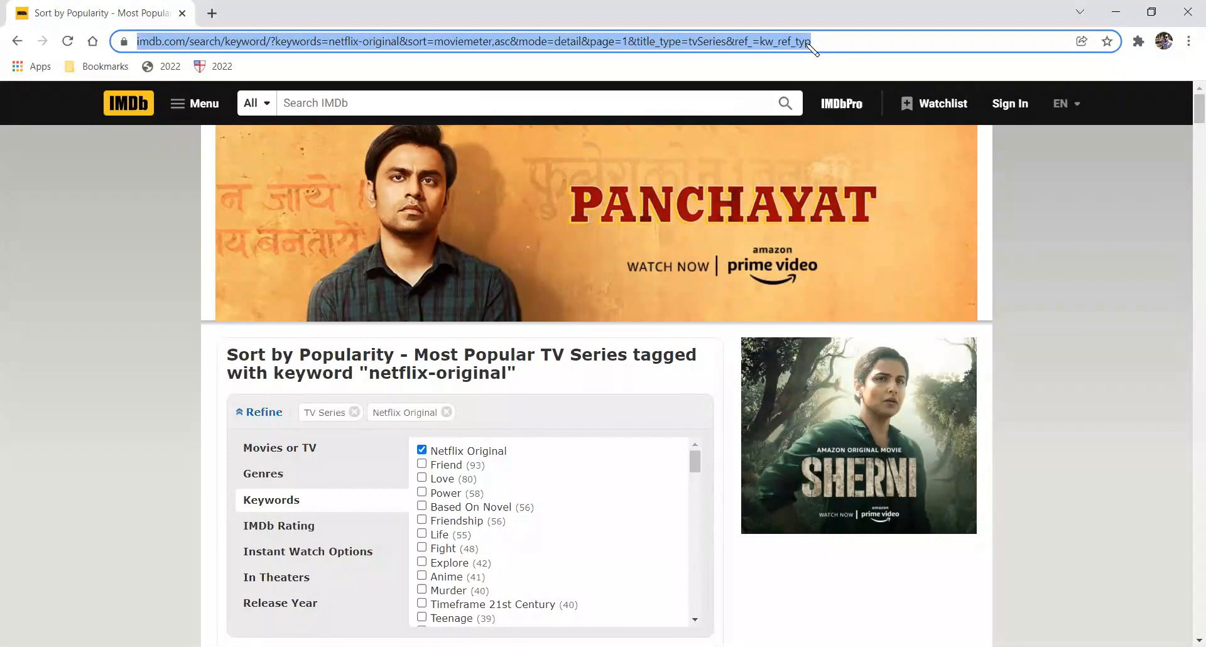
key(alt+Tab)
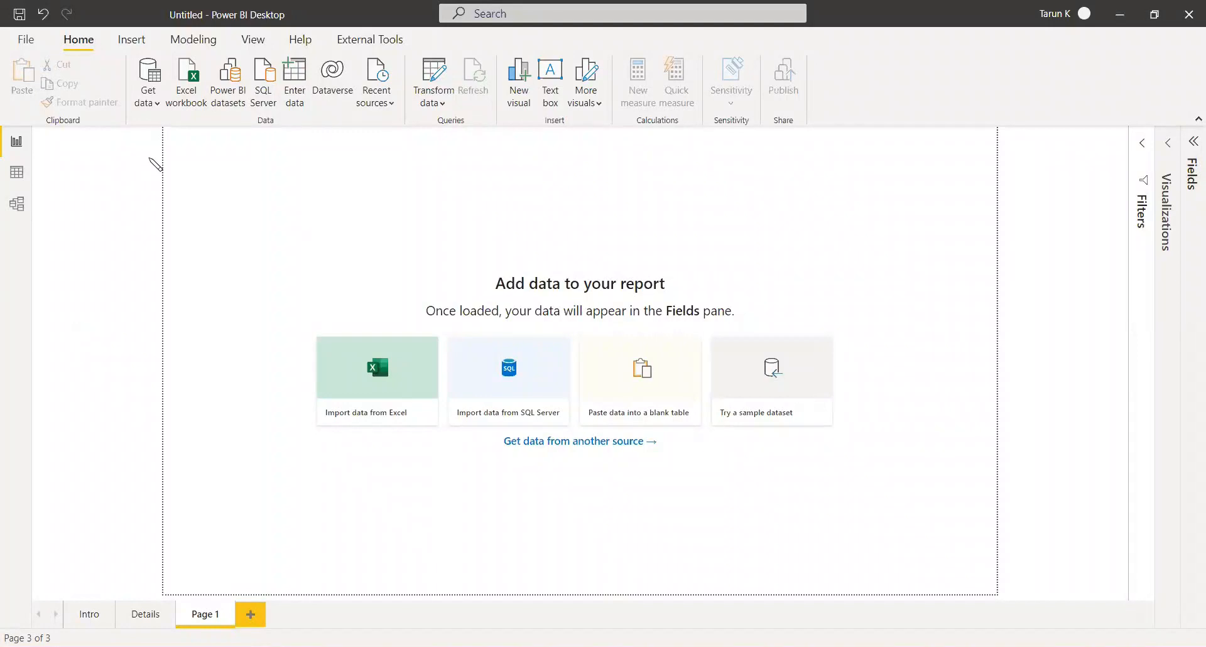
click(157, 104)
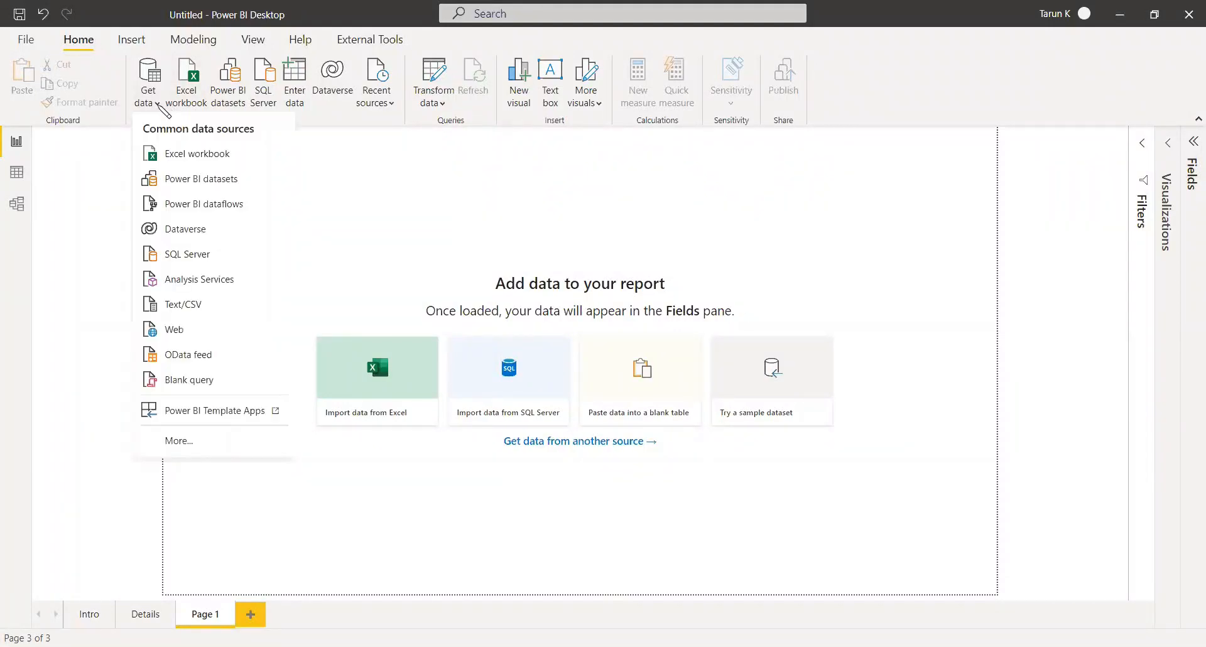
click(196, 332)
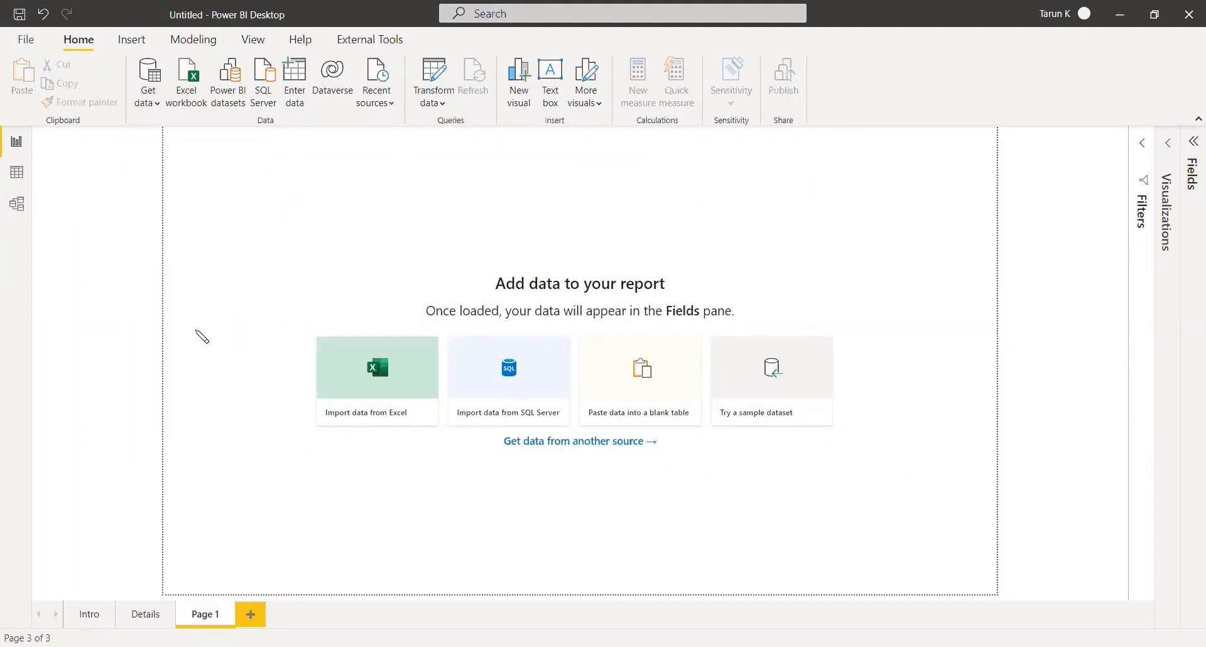
key(ctrl+v)
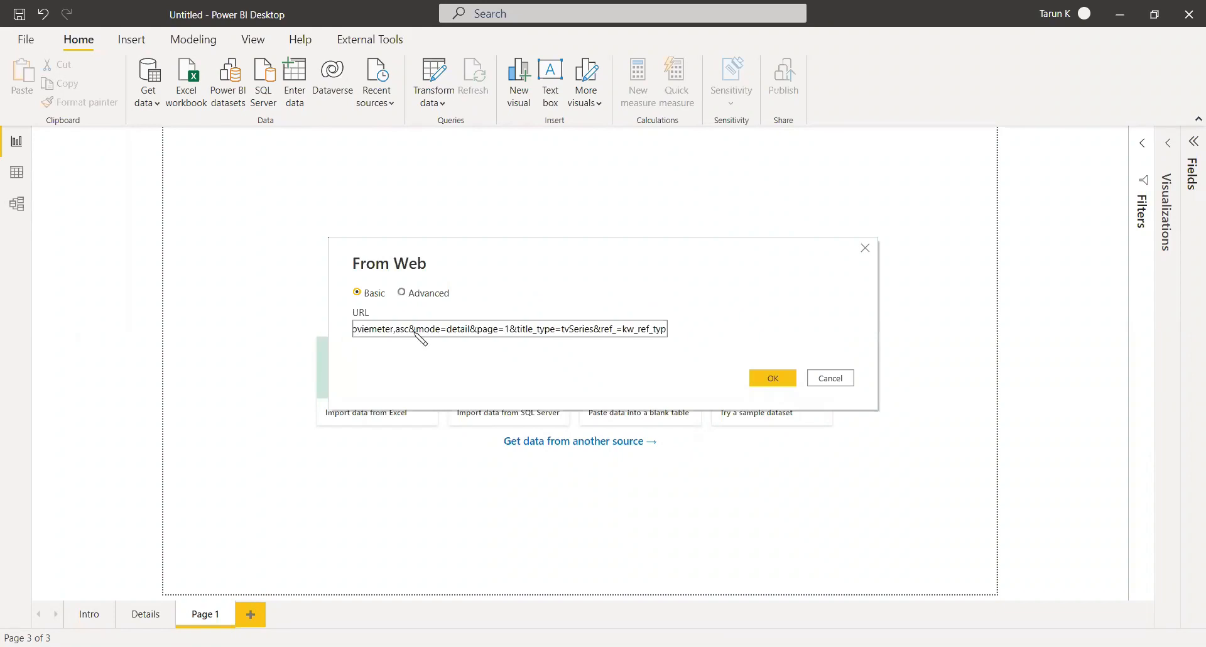
click(771, 377)
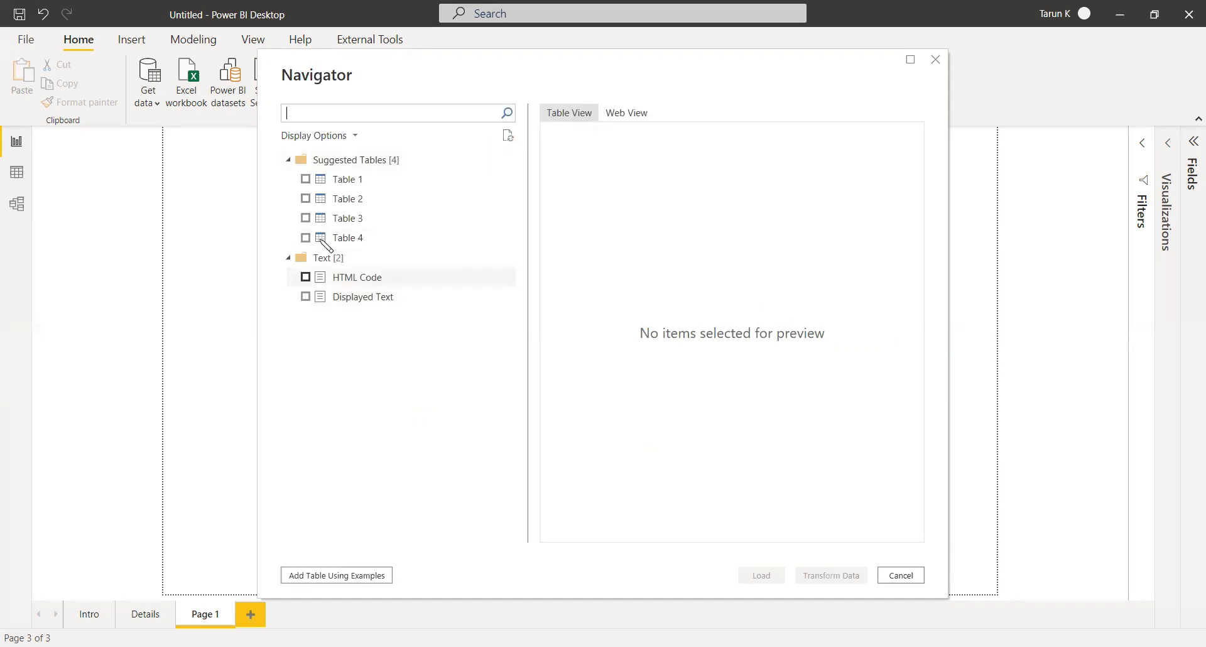
Step: Choose Table 3 from the suggested tables, open it for transformation, and name the query Netflix
click(306, 218)
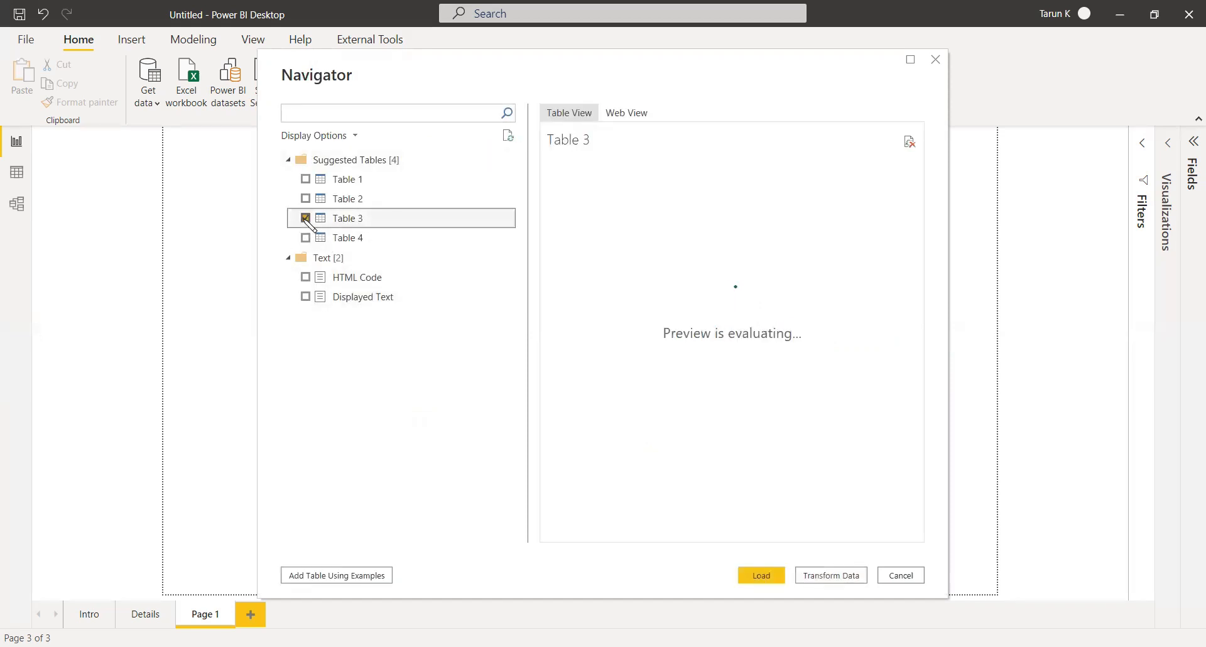
drag(719, 531, 563, 531)
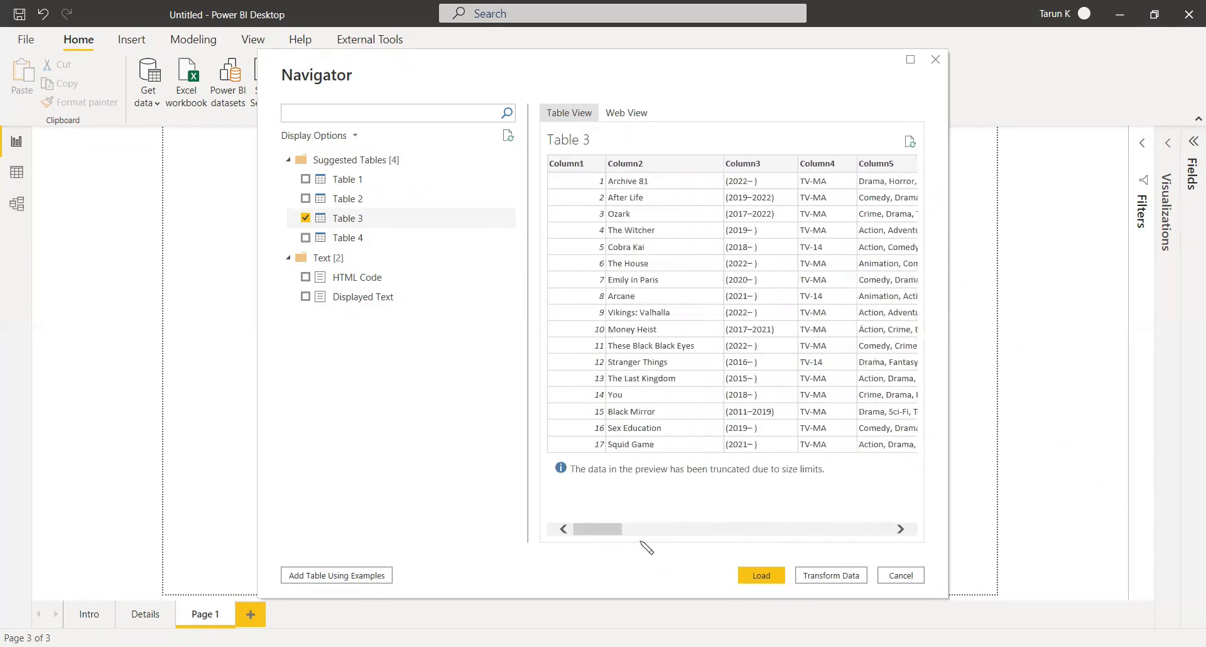
click(831, 576)
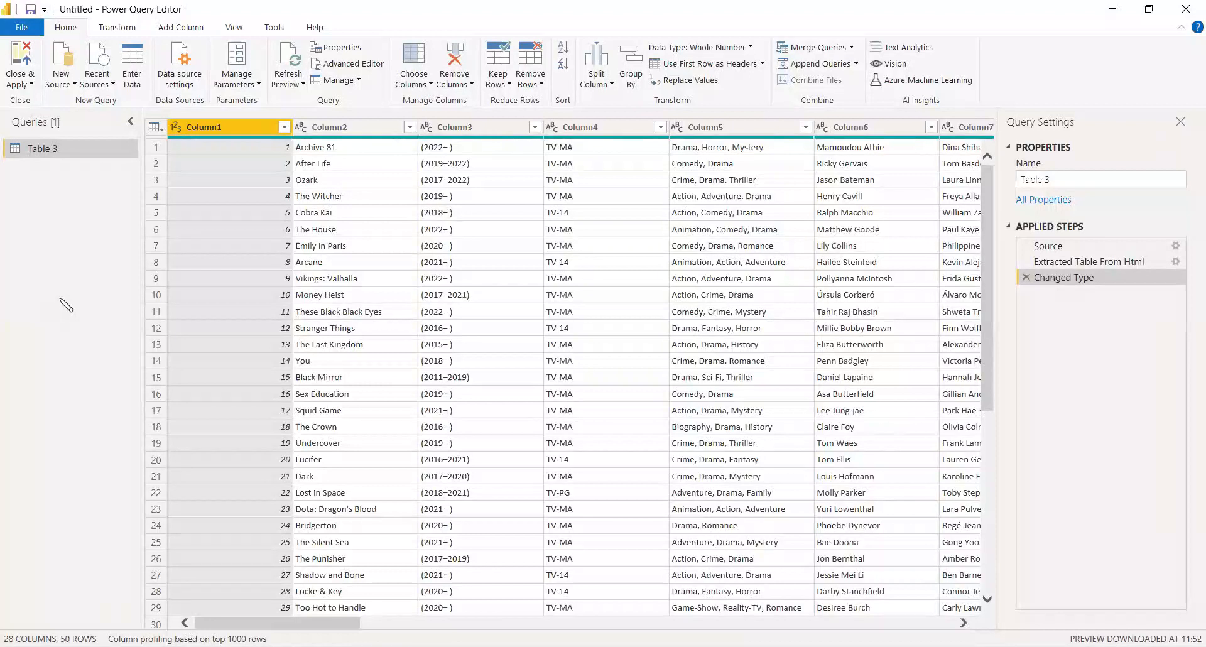
click(1064, 179)
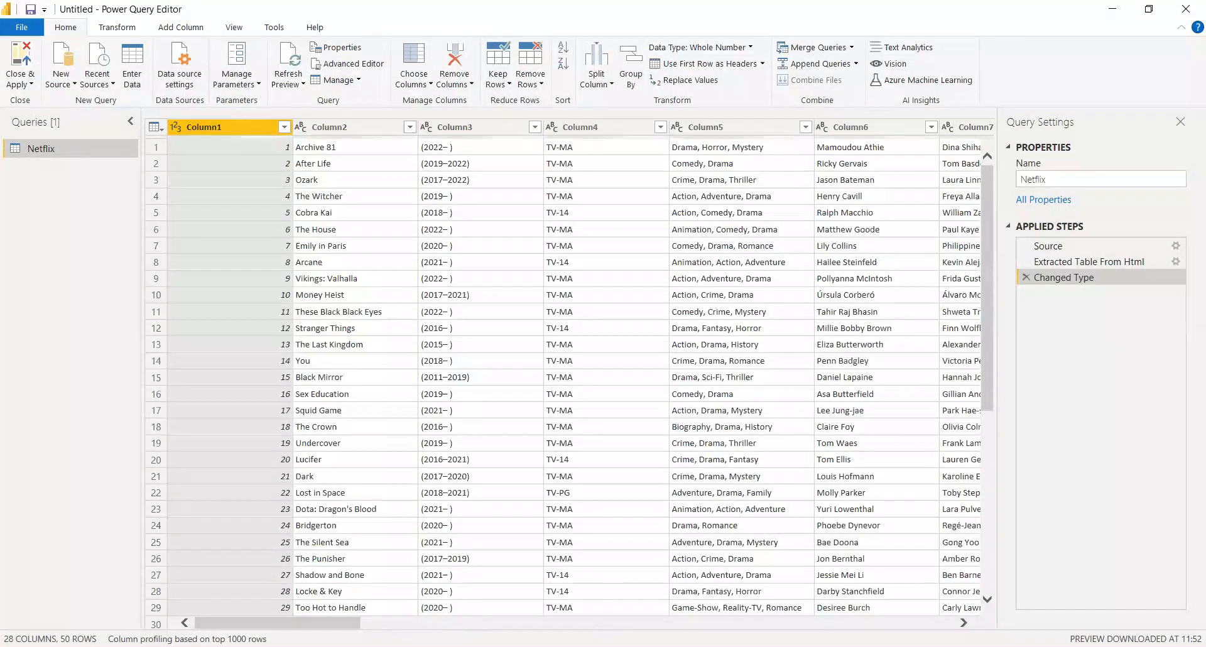
Step: Remove the unneeded columns from Column15 through Column28 from the Netflix query
drag(328, 623, 685, 623)
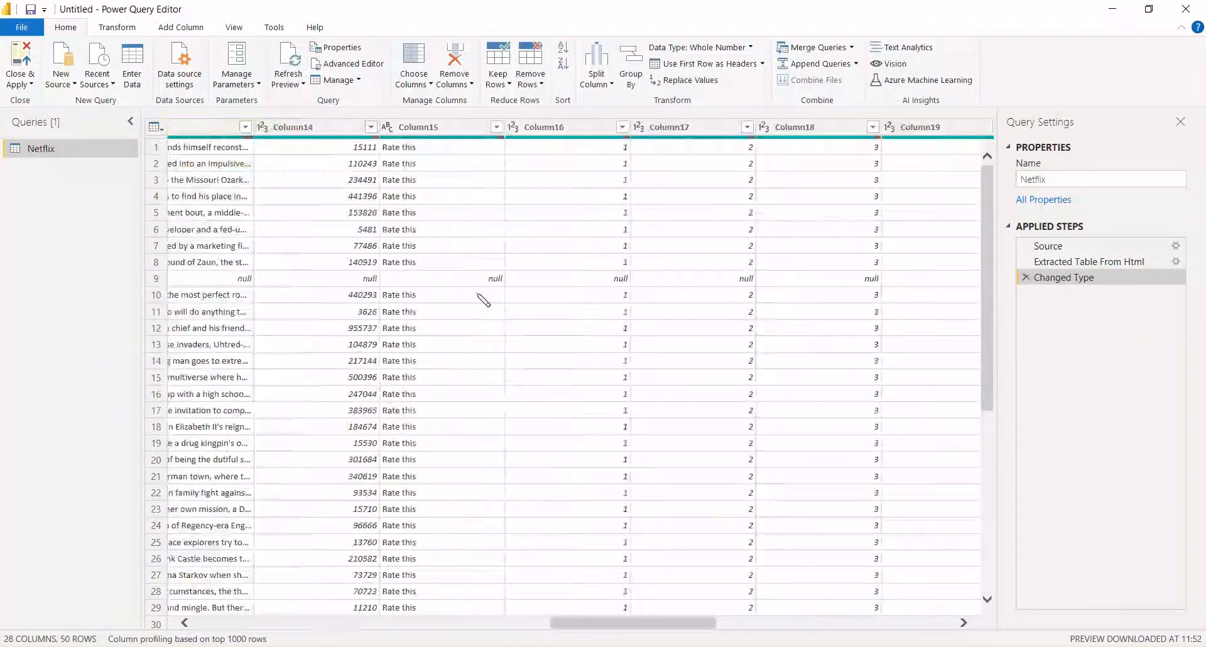
click(421, 129)
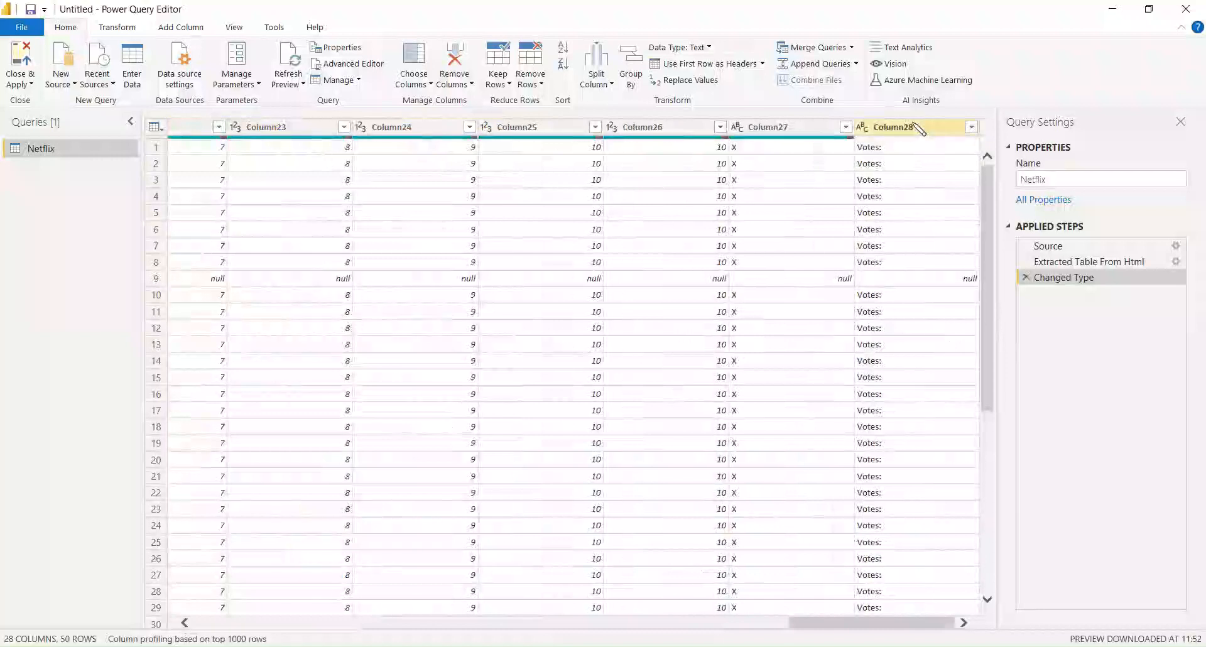
shift+click(916, 126)
drag(842, 623, 592, 622)
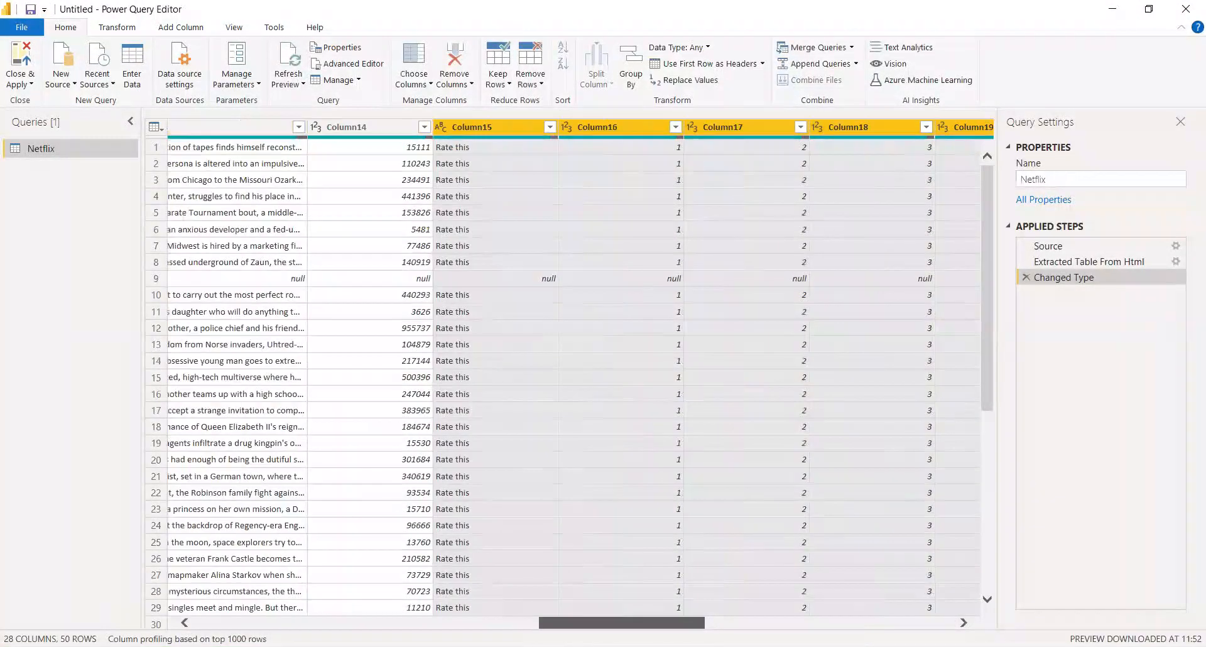
right_click(604, 123)
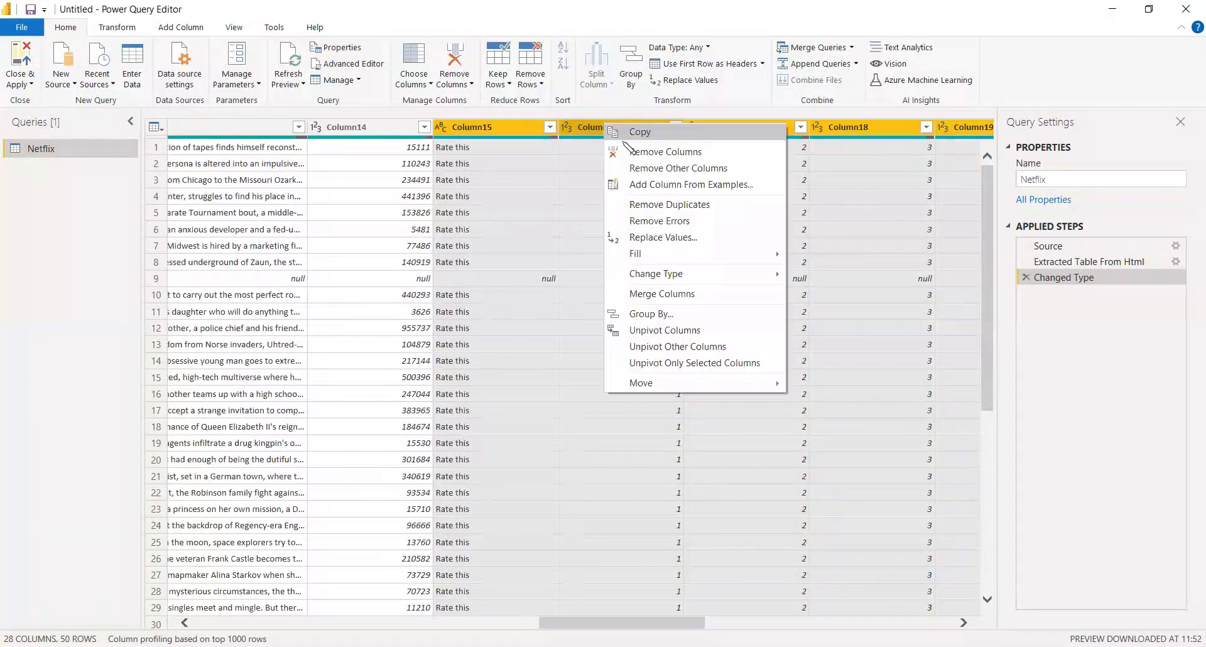
click(628, 151)
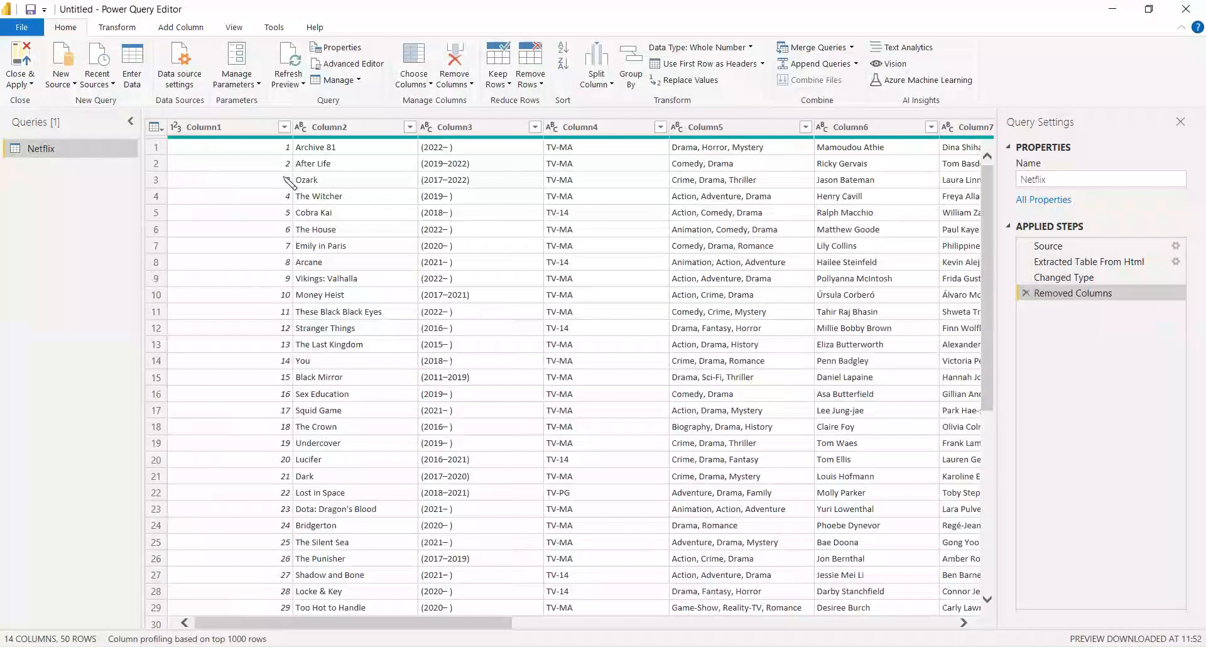
Step: Rename Column1, which holds the ranking numbers, as No
click(228, 127)
right_click(225, 128)
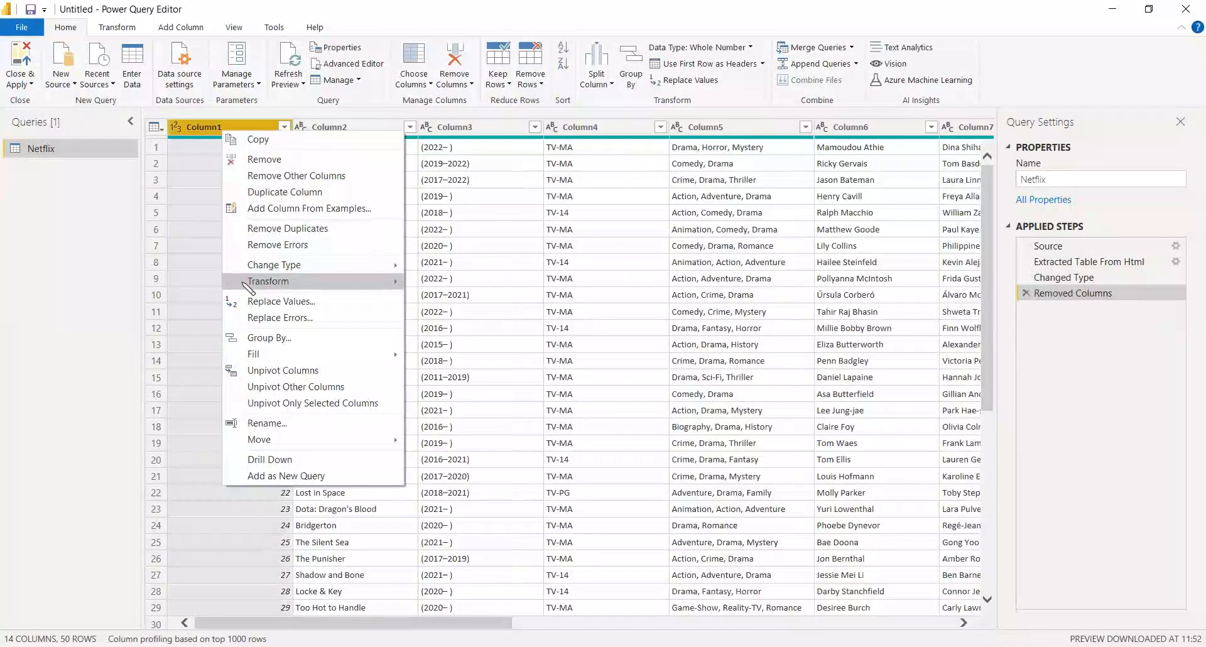
click(284, 429)
text(No)
key(Return)
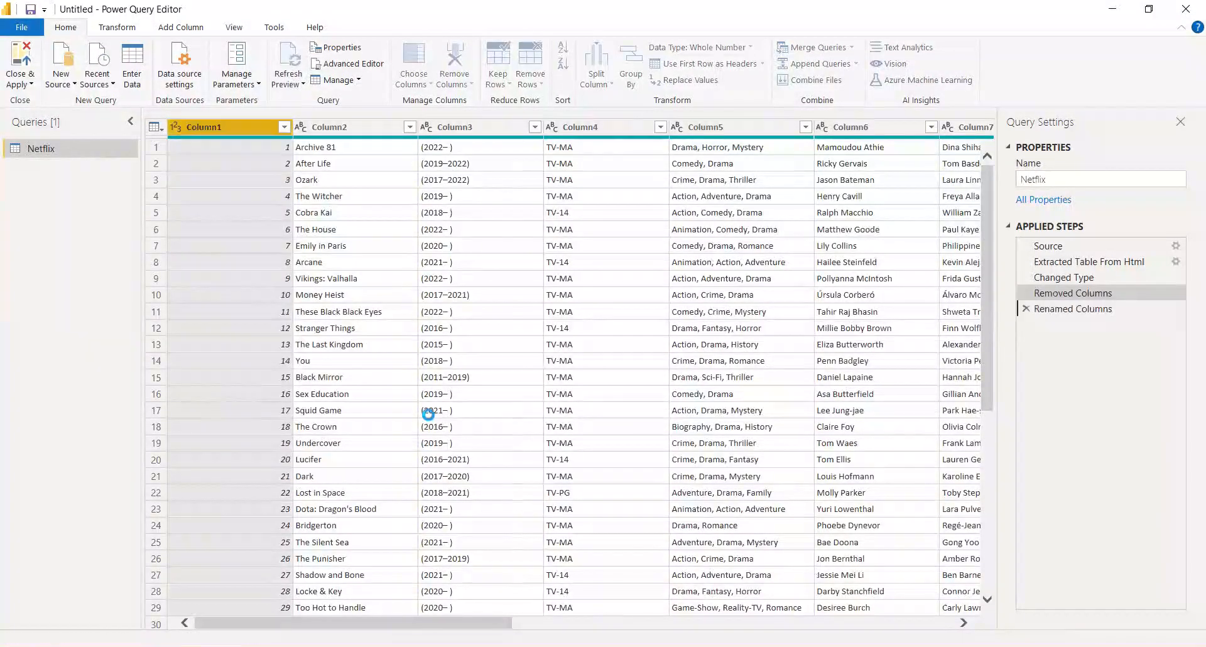
Step: Rename Column2, which holds the show titles, as Series Name
click(343, 129)
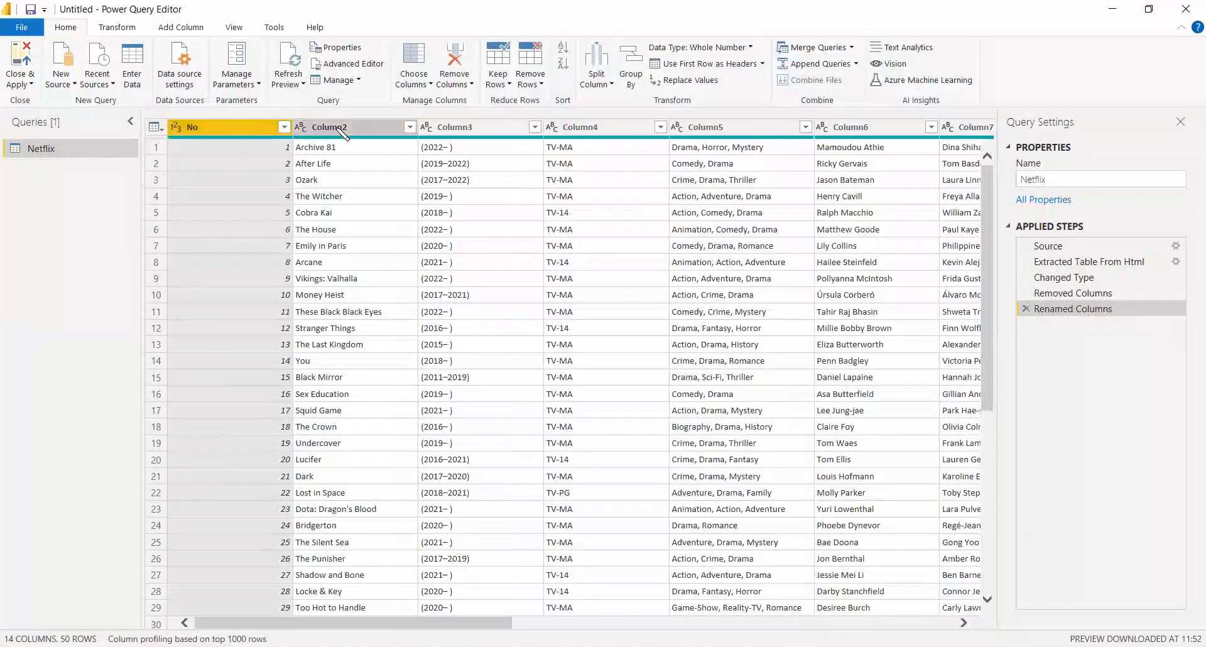
right_click(339, 129)
click(364, 453)
text(Series Name)
key(Return)
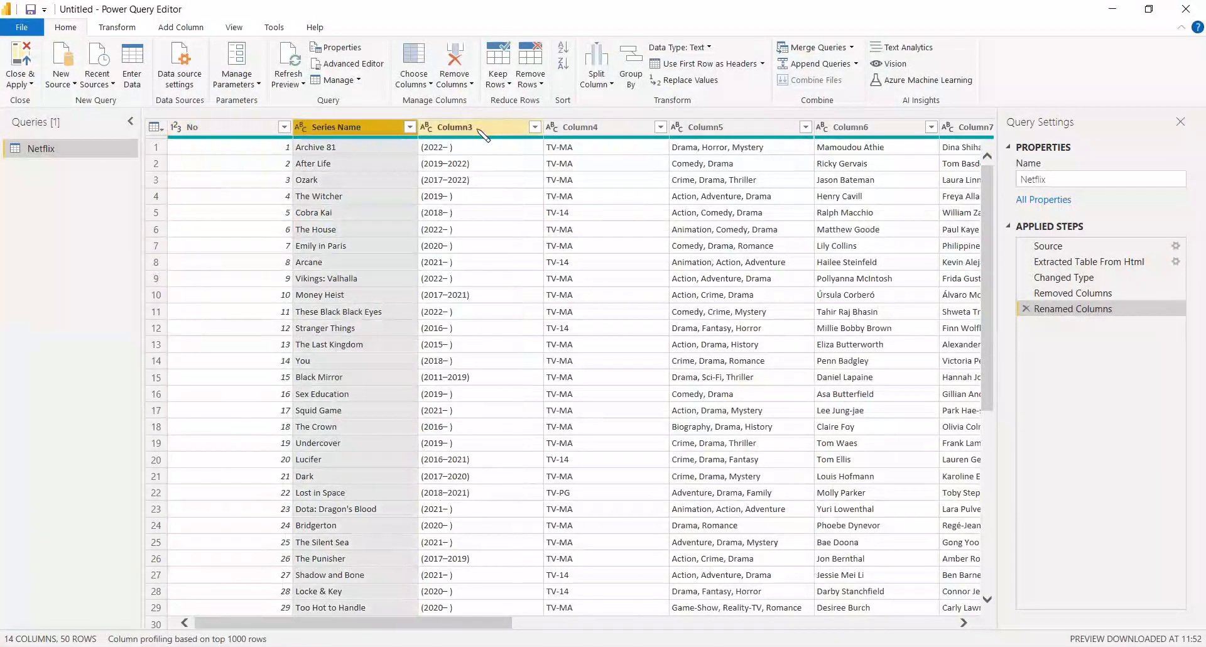
Step: Rename Column3, which holds the year ranges, as Released Year
click(481, 129)
right_click(480, 130)
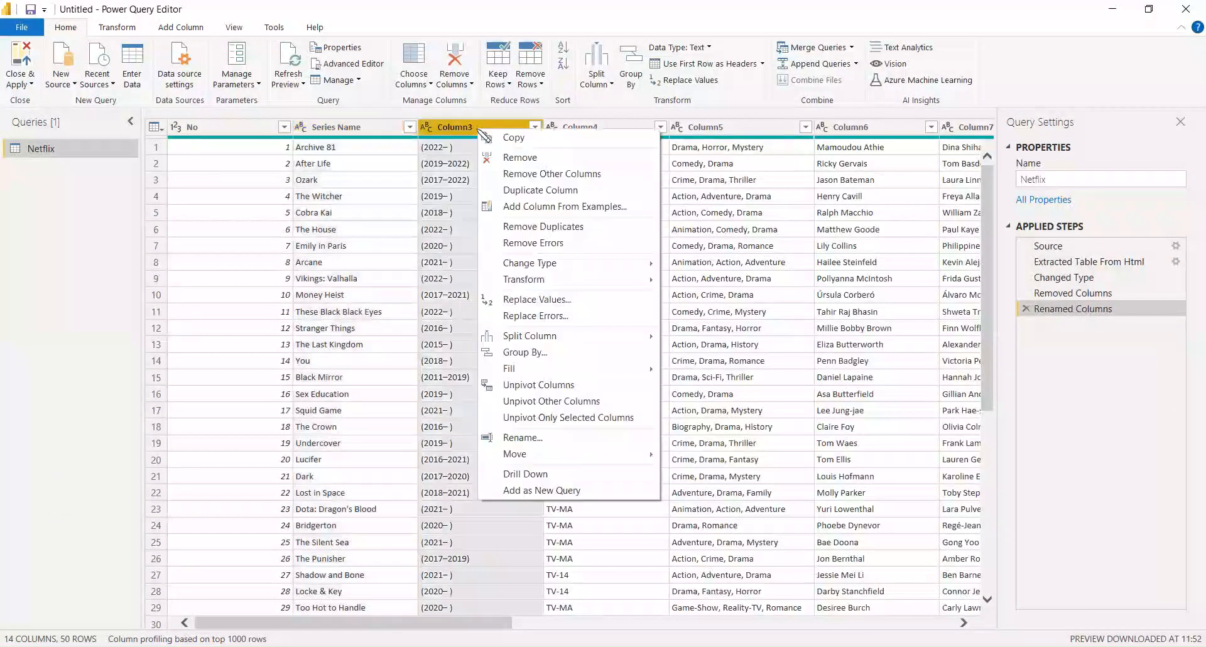
click(521, 437)
text(Released Year)
key(Return)
Step: Rename Column4, which holds the TV content ratings, as Parental
click(613, 129)
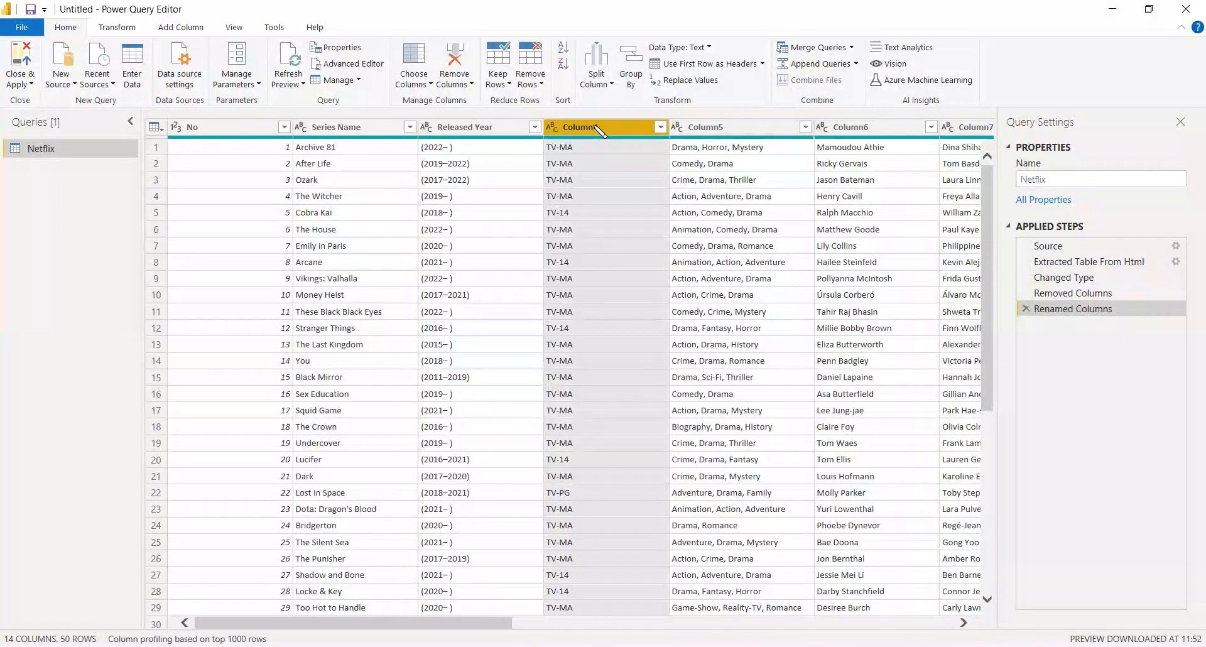
right_click(597, 128)
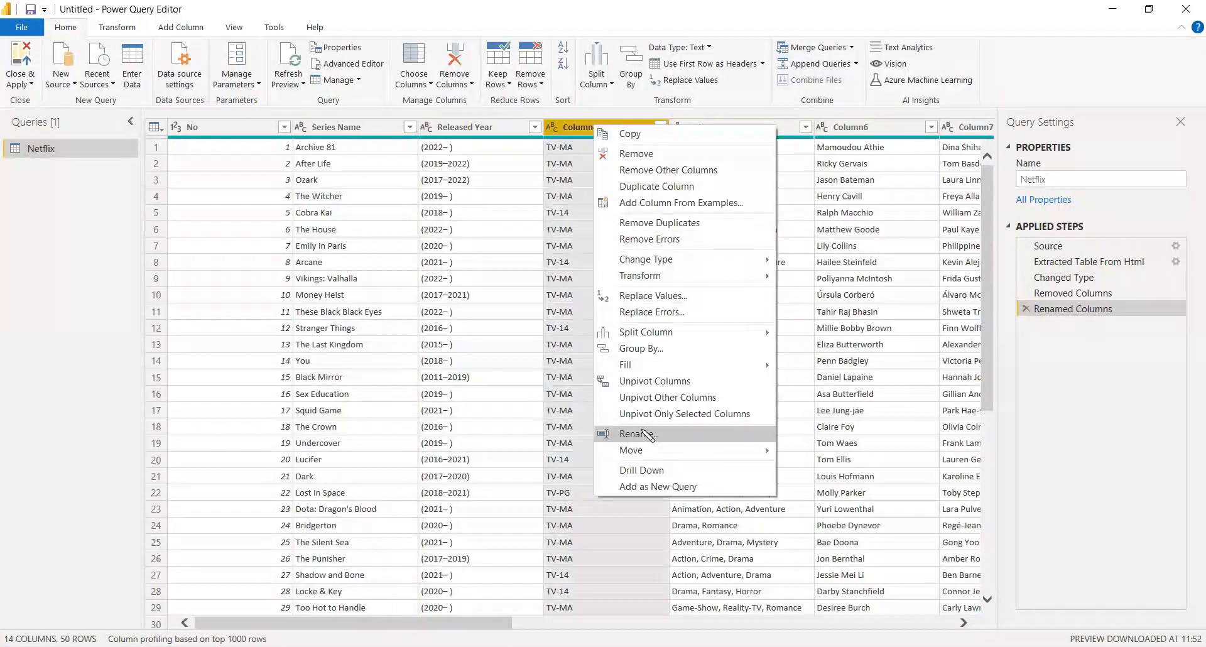
click(637, 433)
text(Parental)
key(Return)
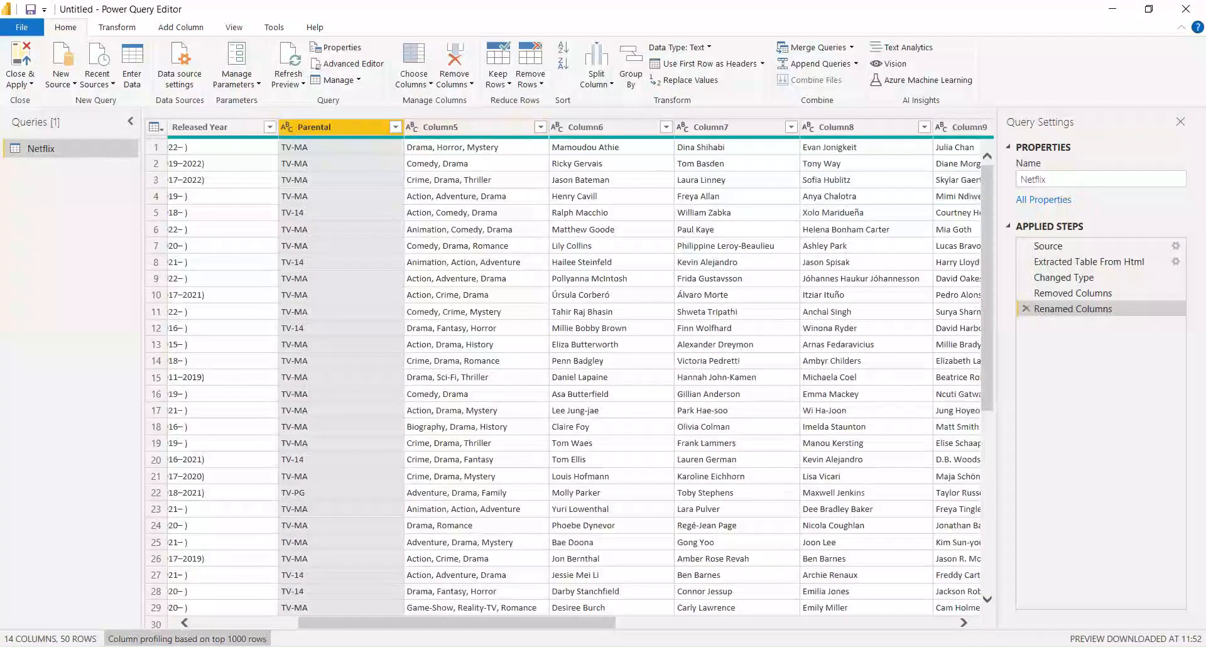
Step: Rename Column5, which holds the show categories, as Genre
right_click(466, 128)
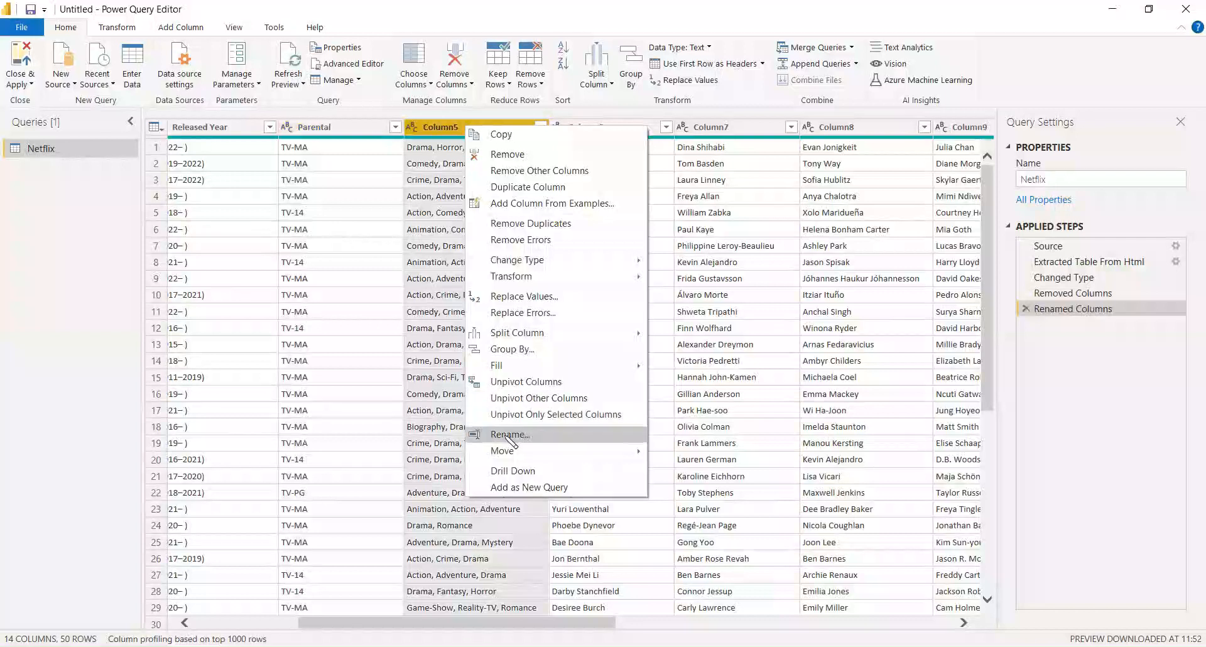
click(510, 435)
text(Genre)
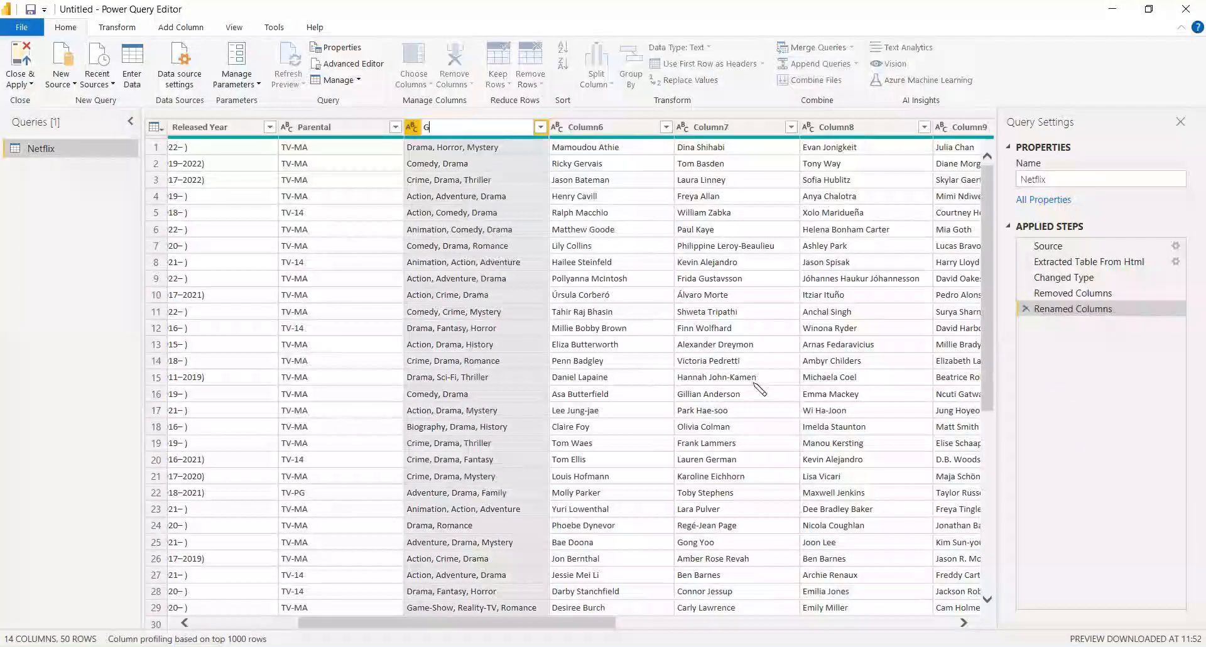
key(Return)
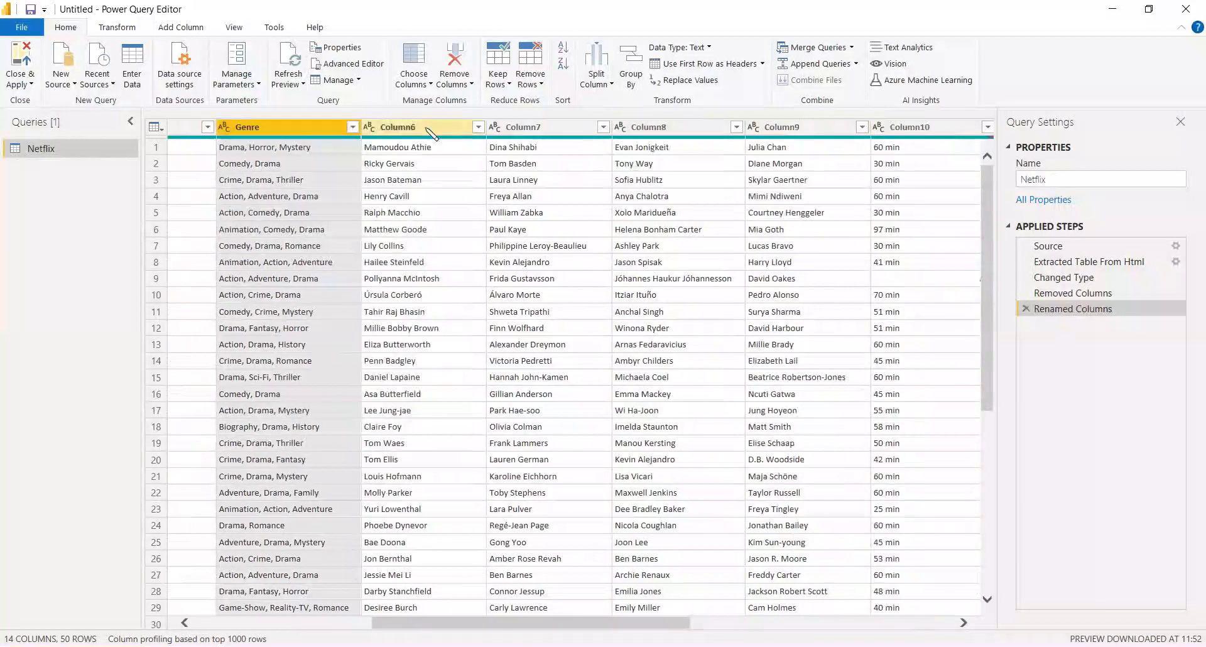
Step: Merge the four actor columns, Column6 through Column9, into one comma-separated column named Stars
click(425, 127)
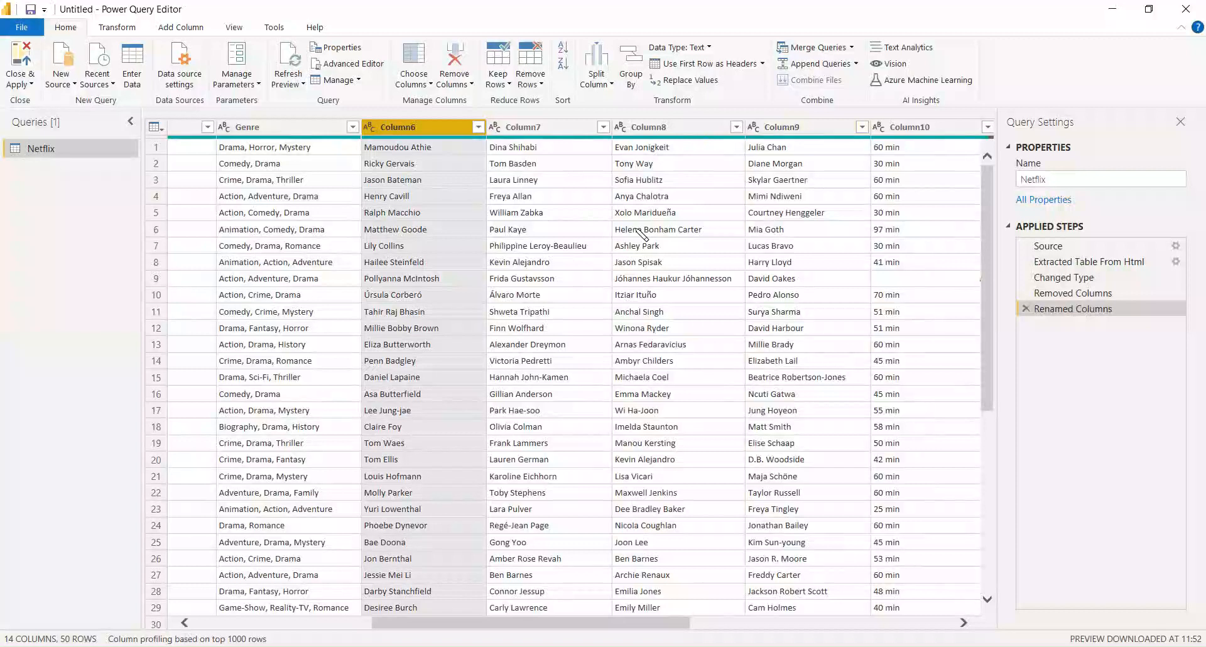
shift+click(782, 128)
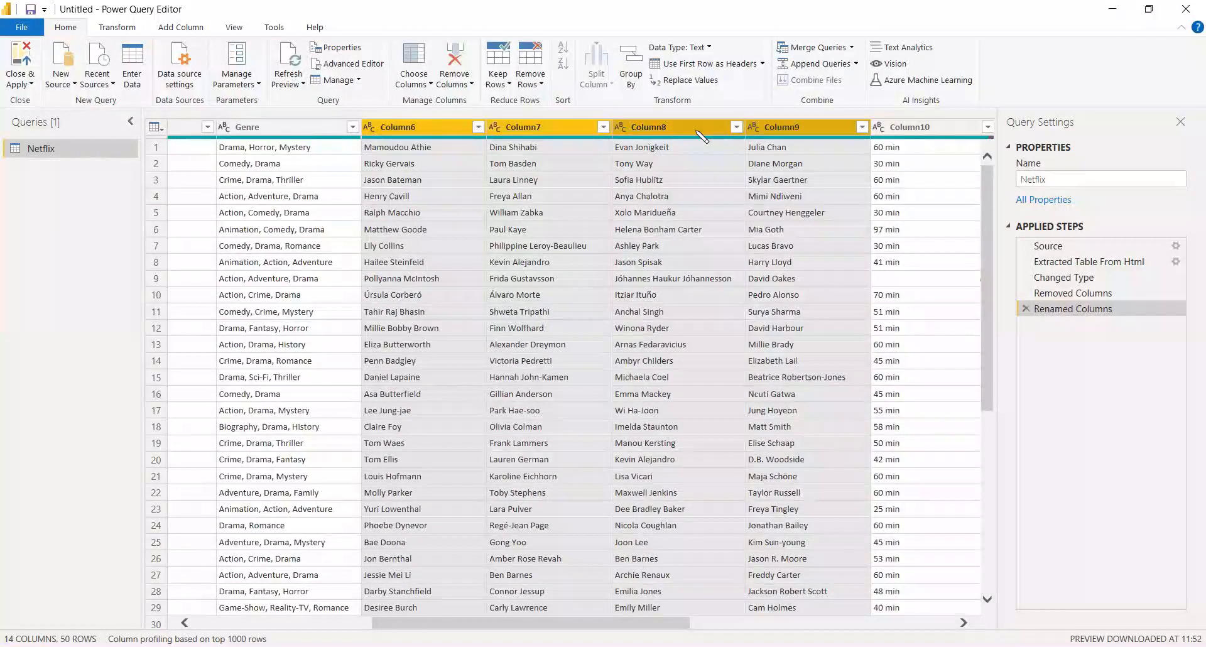
click(425, 131)
ctrl+click(553, 129)
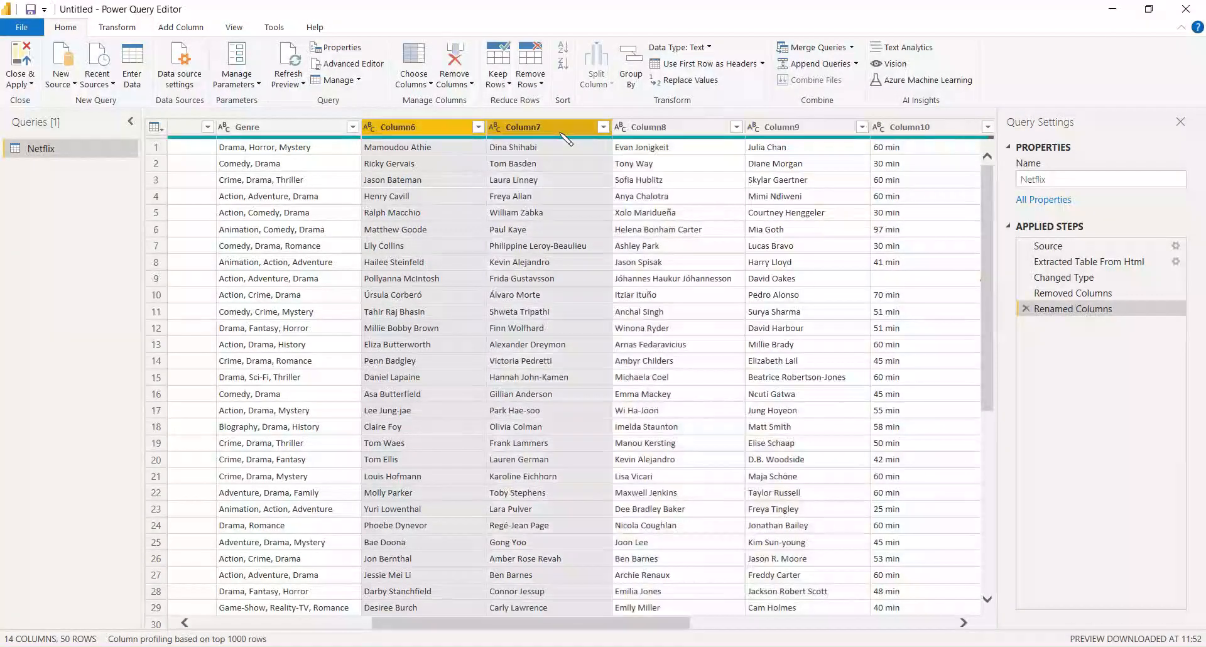
ctrl+click(666, 132)
ctrl+click(806, 139)
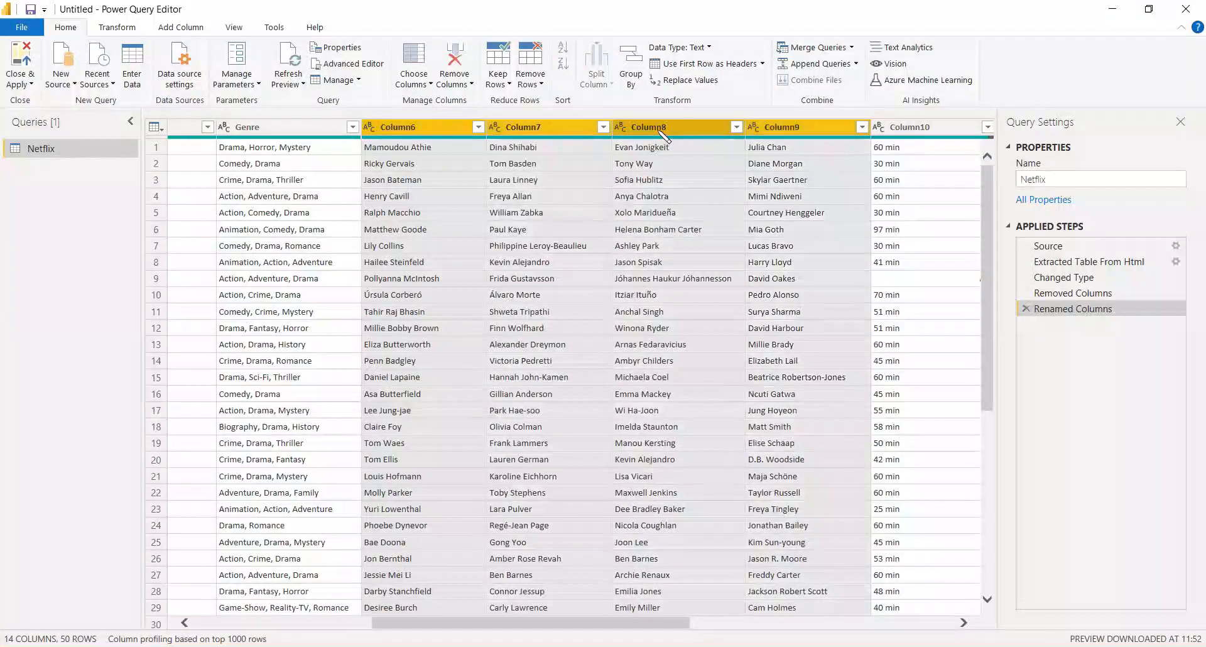
right_click(661, 132)
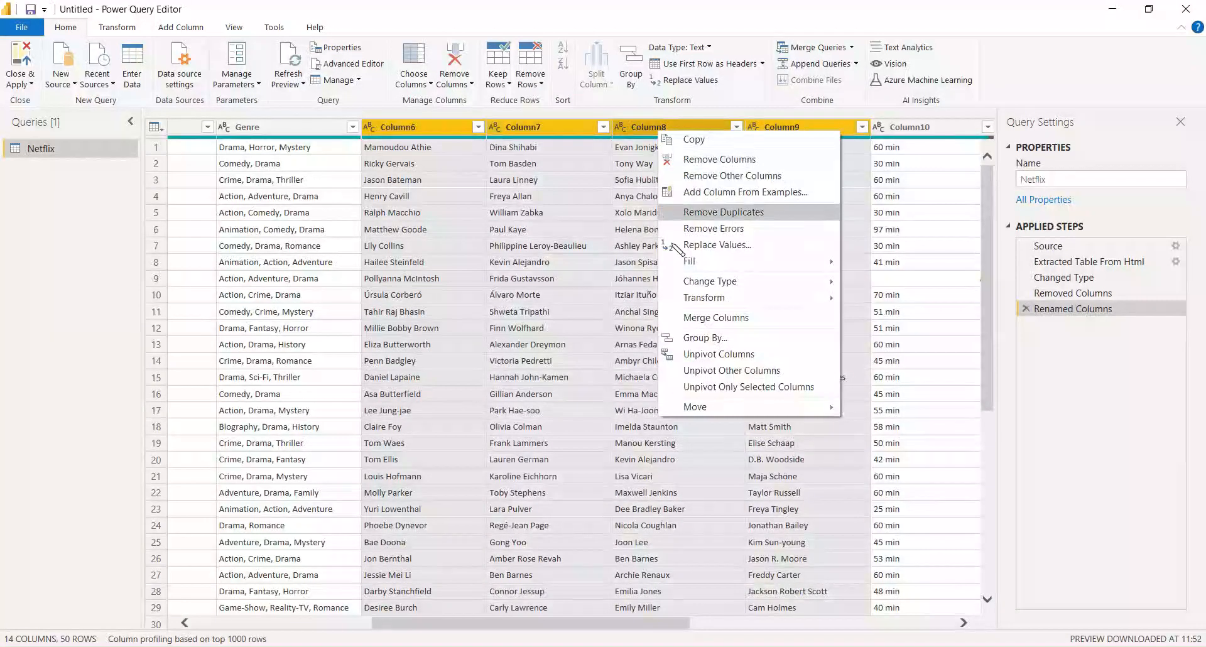
click(699, 318)
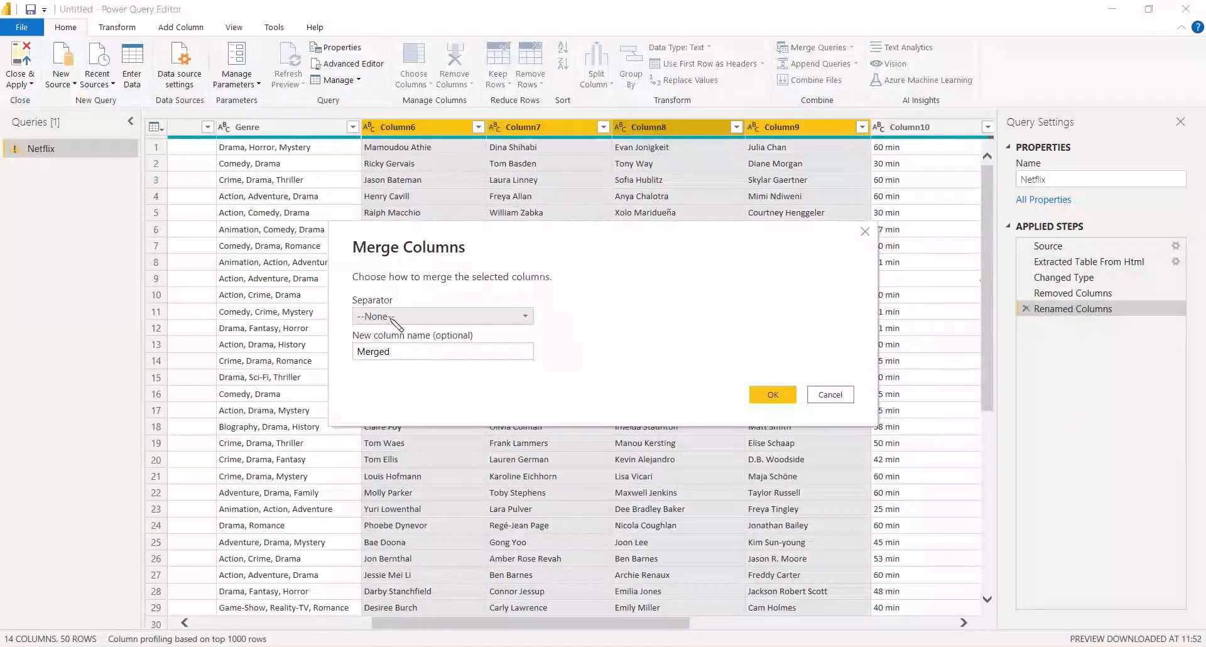
click(392, 317)
click(396, 365)
drag(404, 351, 362, 353)
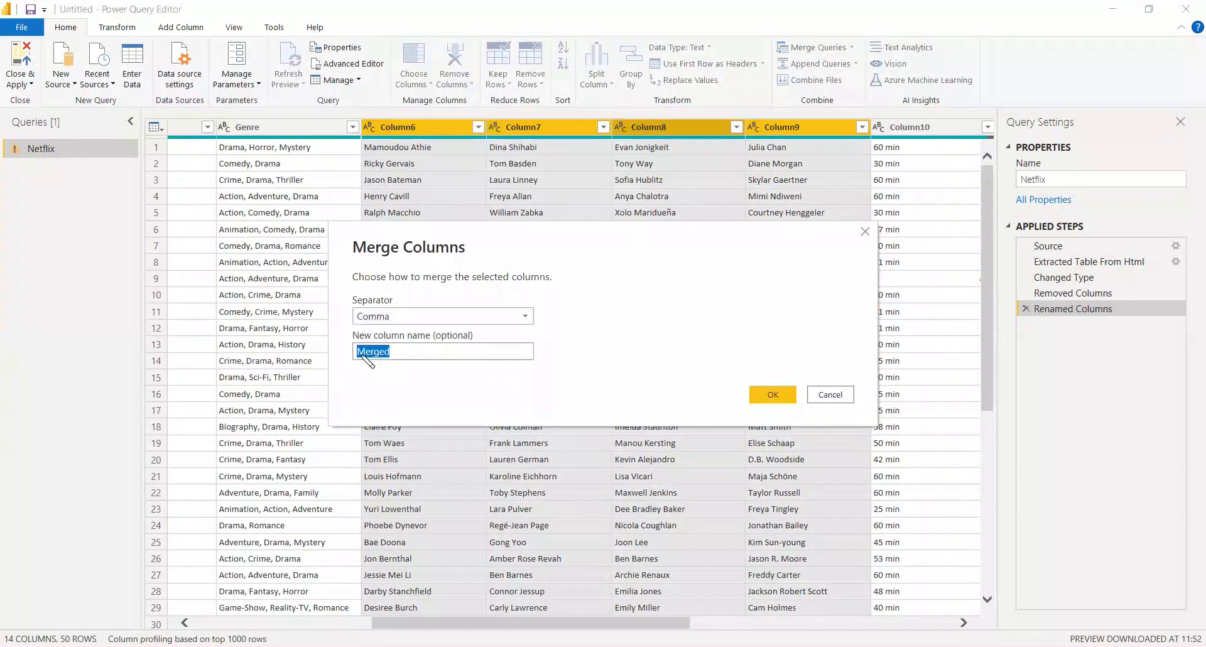
text(Stars)
click(773, 394)
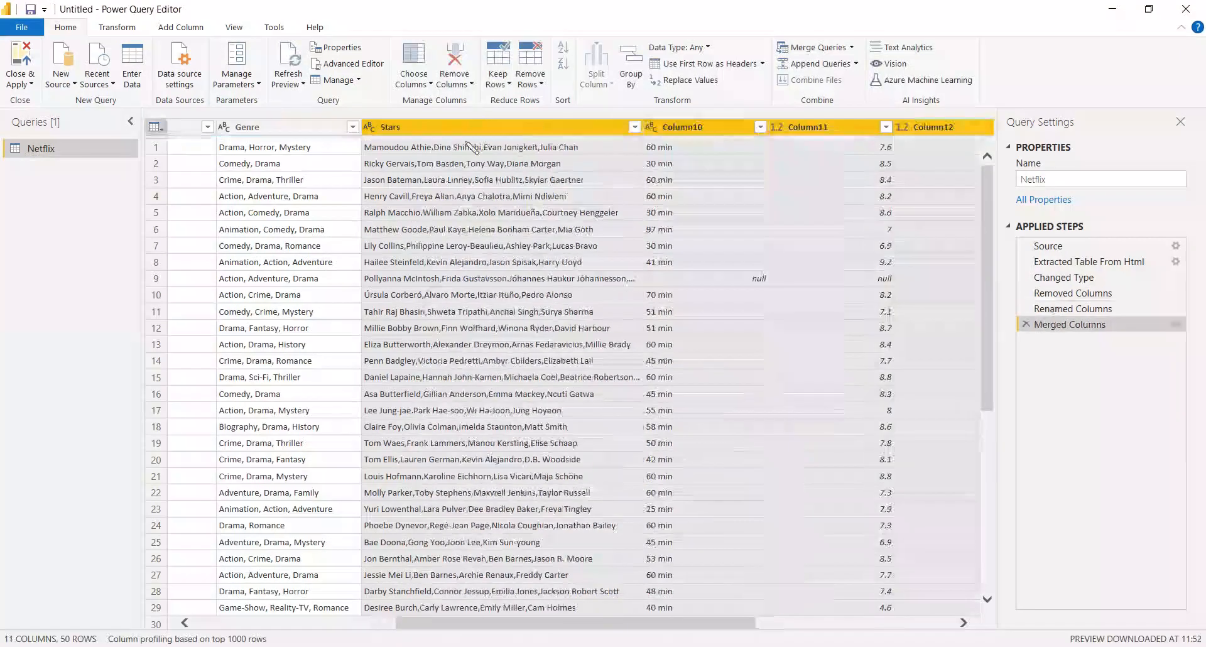
Step: Rename Column10, which holds the episode running times, as Time
click(677, 128)
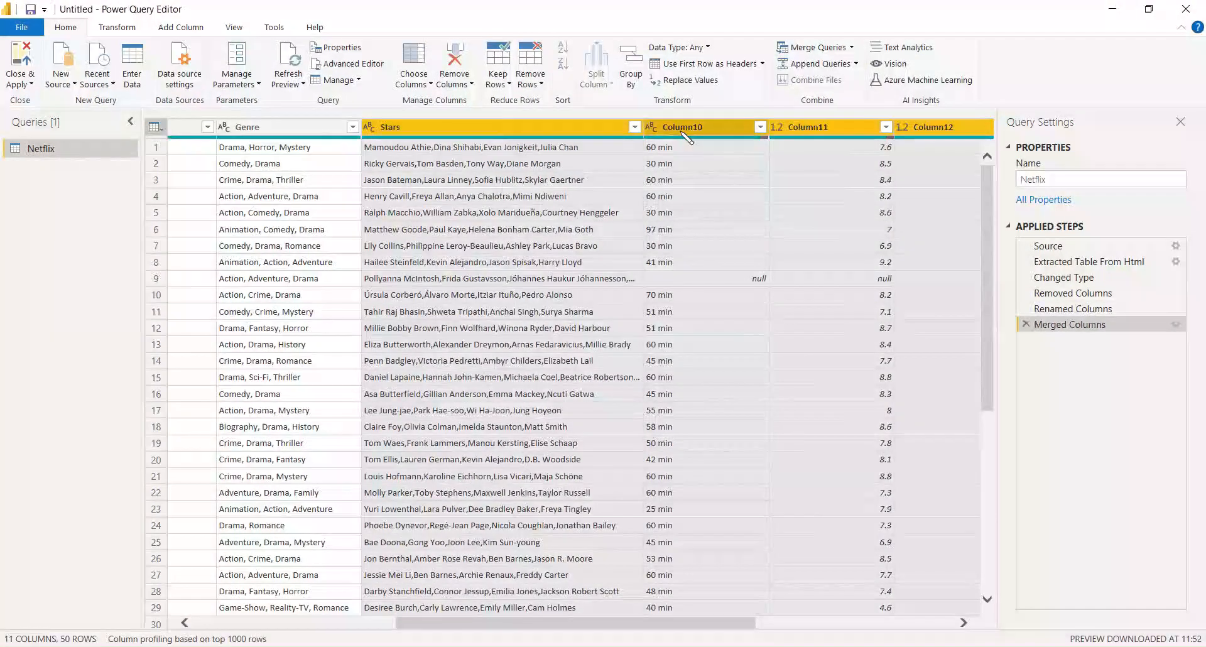
right_click(675, 133)
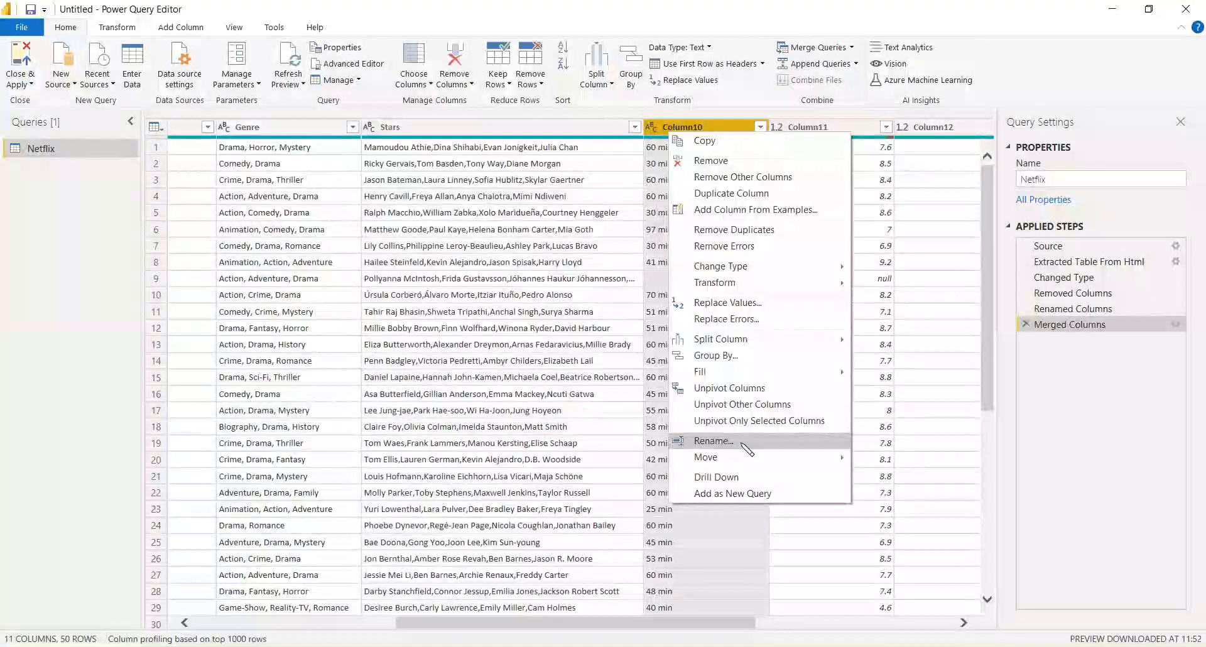
click(714, 441)
text(Time)
key(Return)
Step: Rename Column11 as Rating and remove Column12, which repeats the same rating scores
click(823, 127)
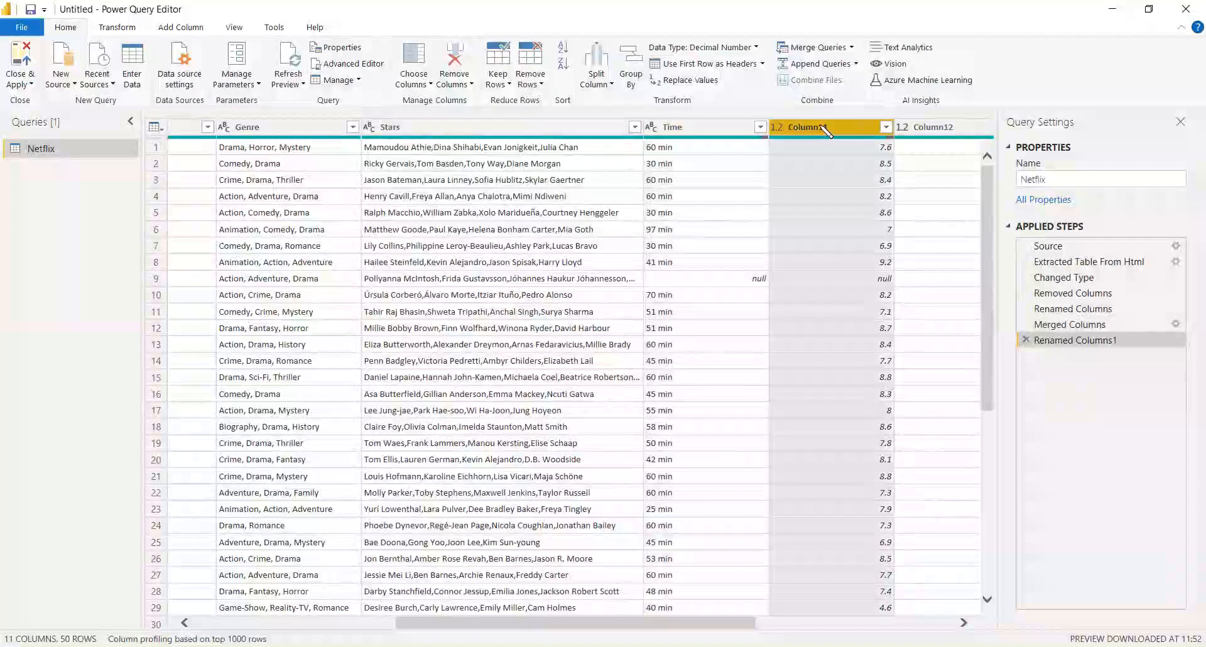
right_click(821, 126)
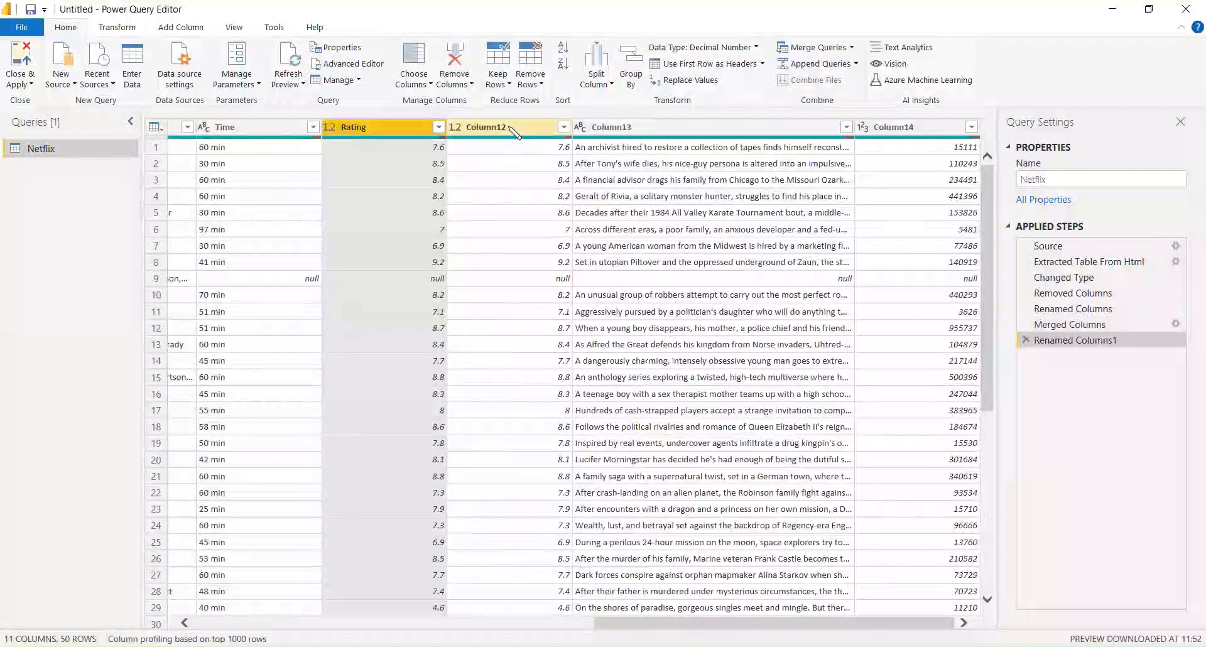
click(515, 129)
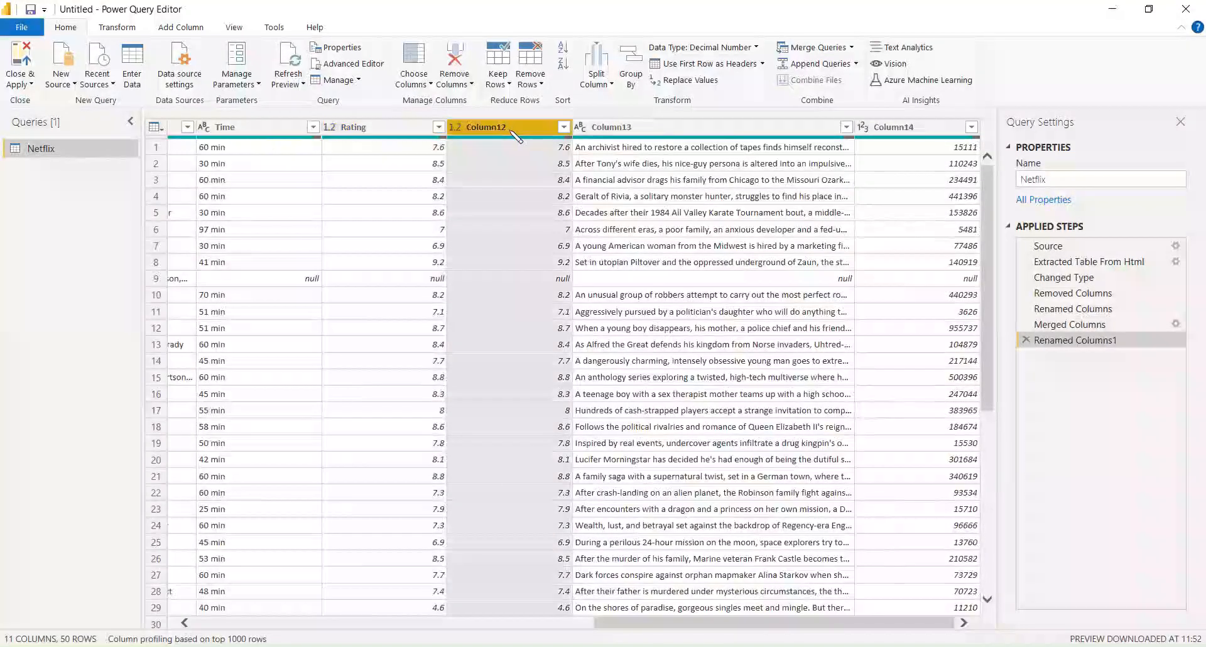
right_click(510, 129)
click(569, 157)
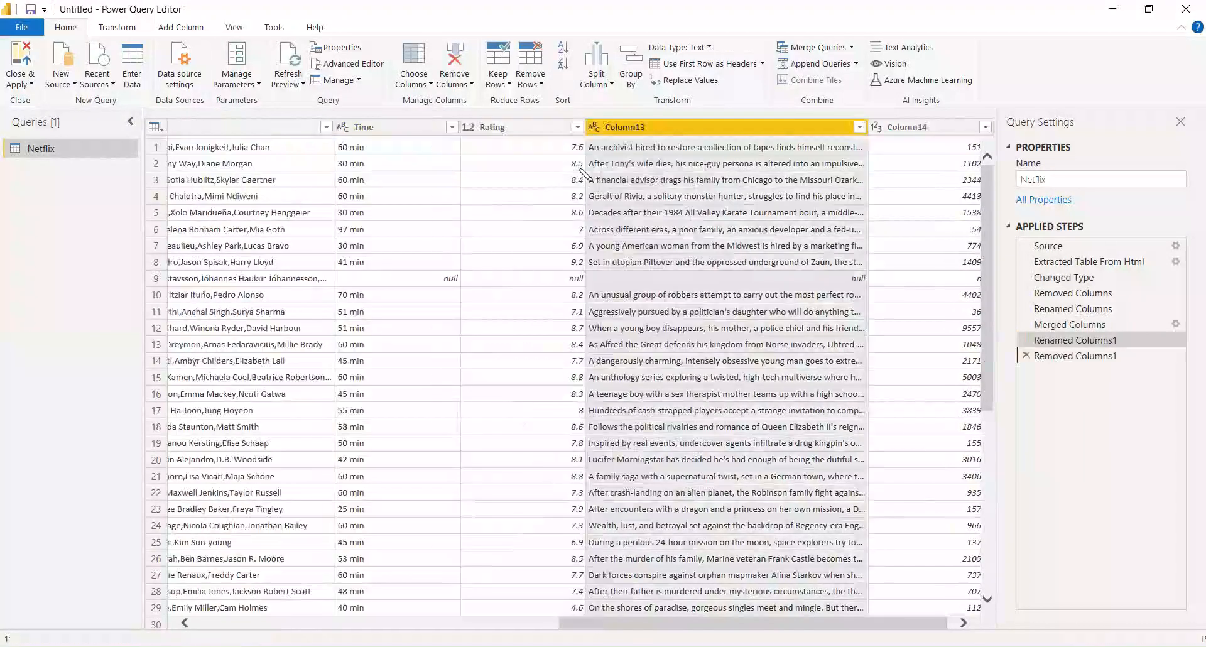
Step: Rename Column13, which holds the series descriptions, as Plot
right_click(657, 130)
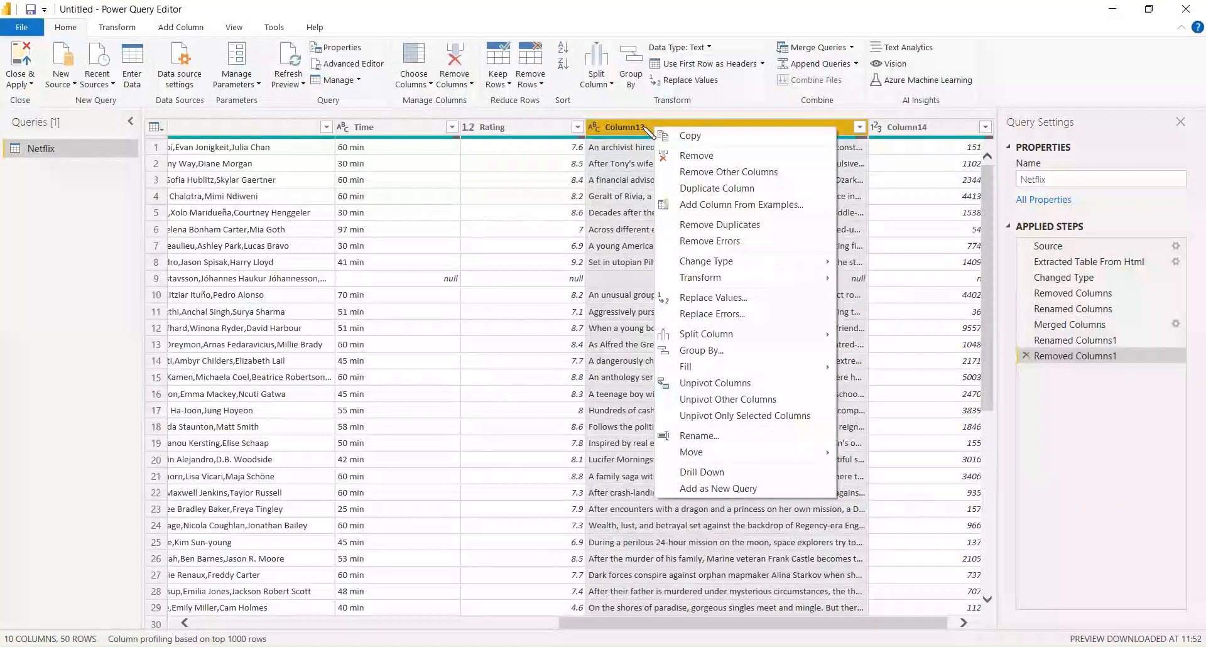
click(694, 435)
text(Plot)
key(Return)
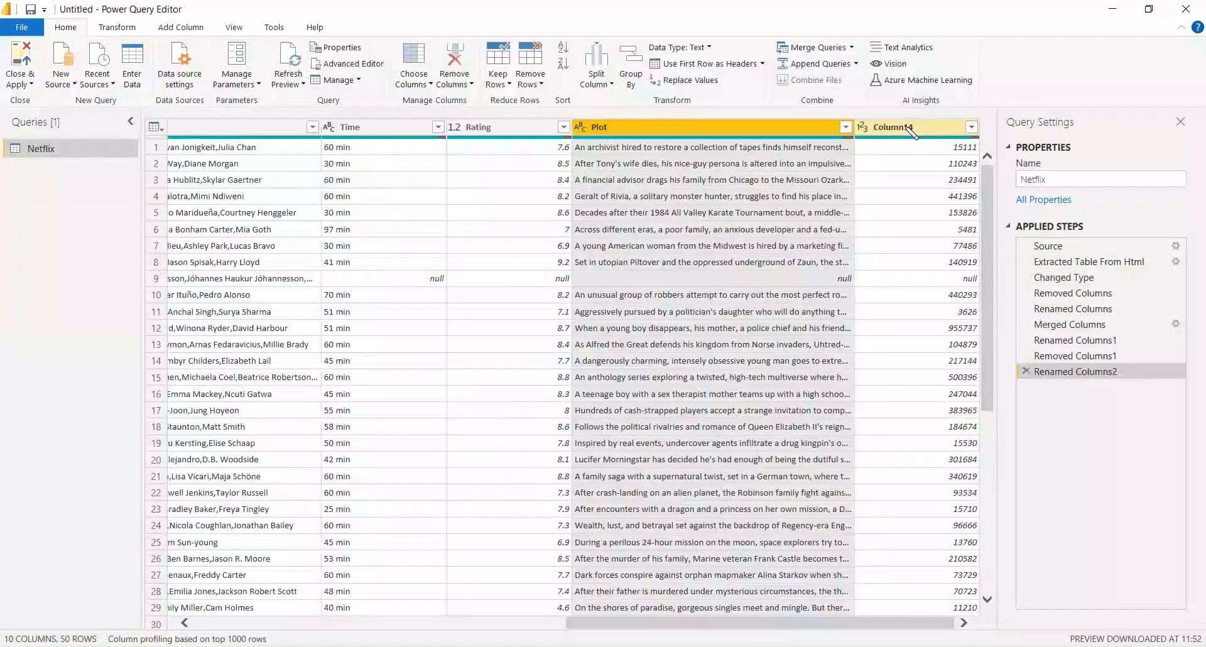
Step: Open Column14, the last column of the table, for renaming
click(911, 128)
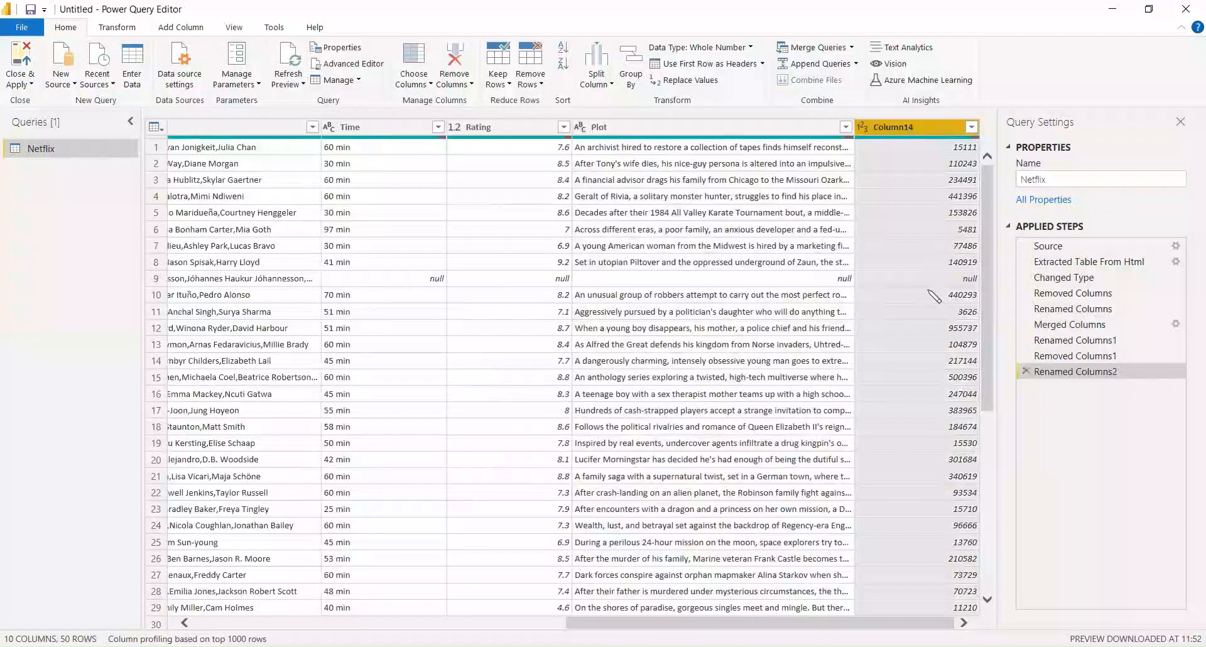
right_click(908, 127)
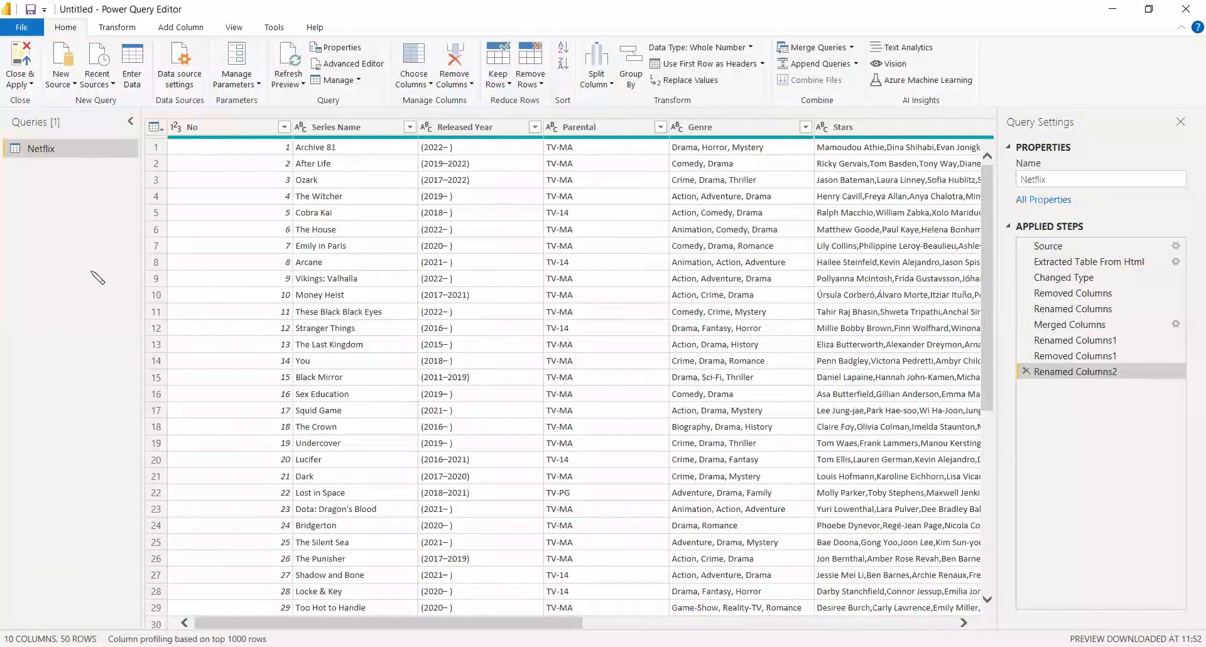
Step: Duplicate the Netflix query and compare the copy's data and applied steps with the original
right_click(42, 150)
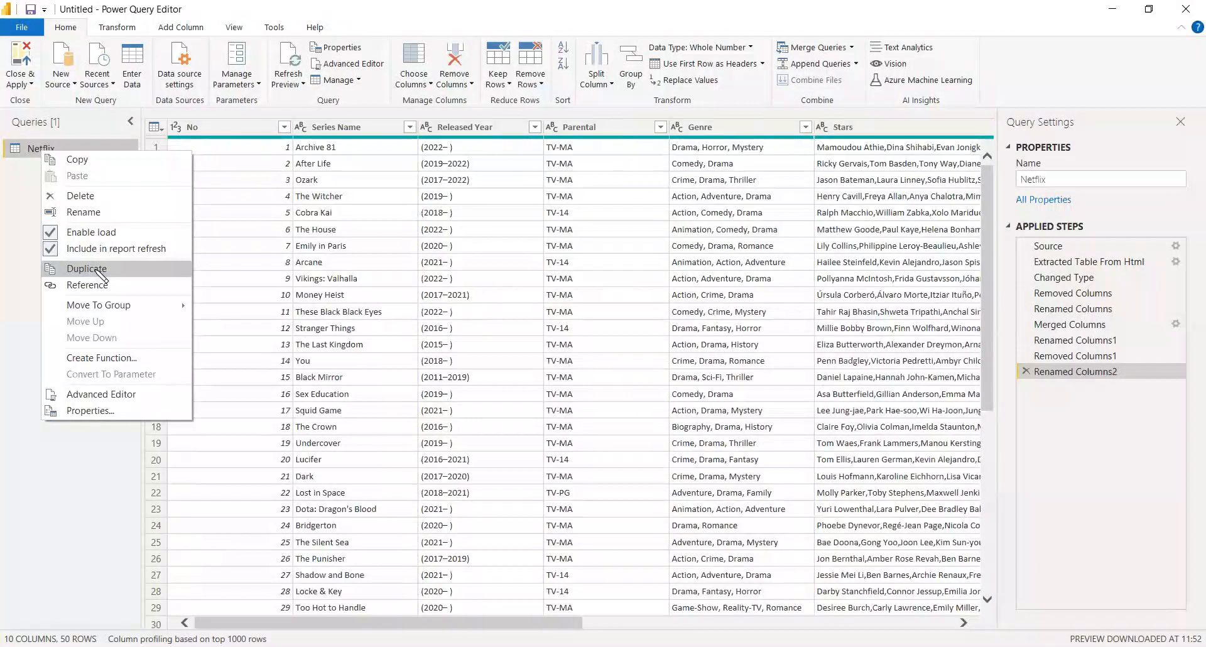
click(86, 269)
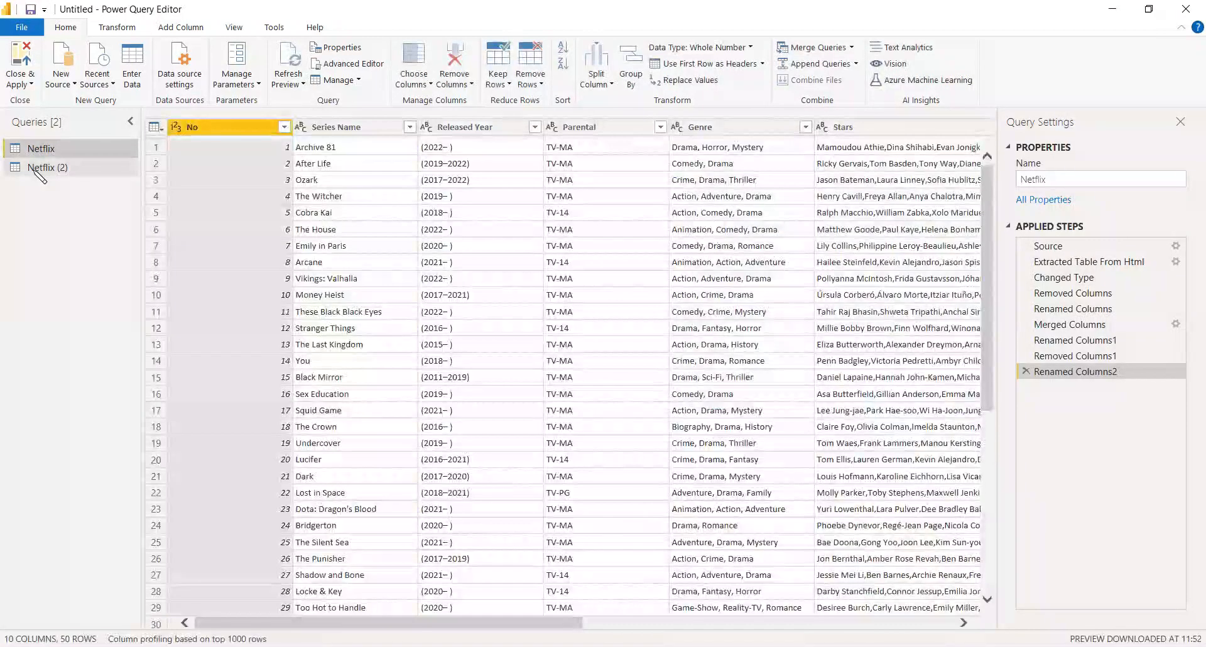
click(39, 168)
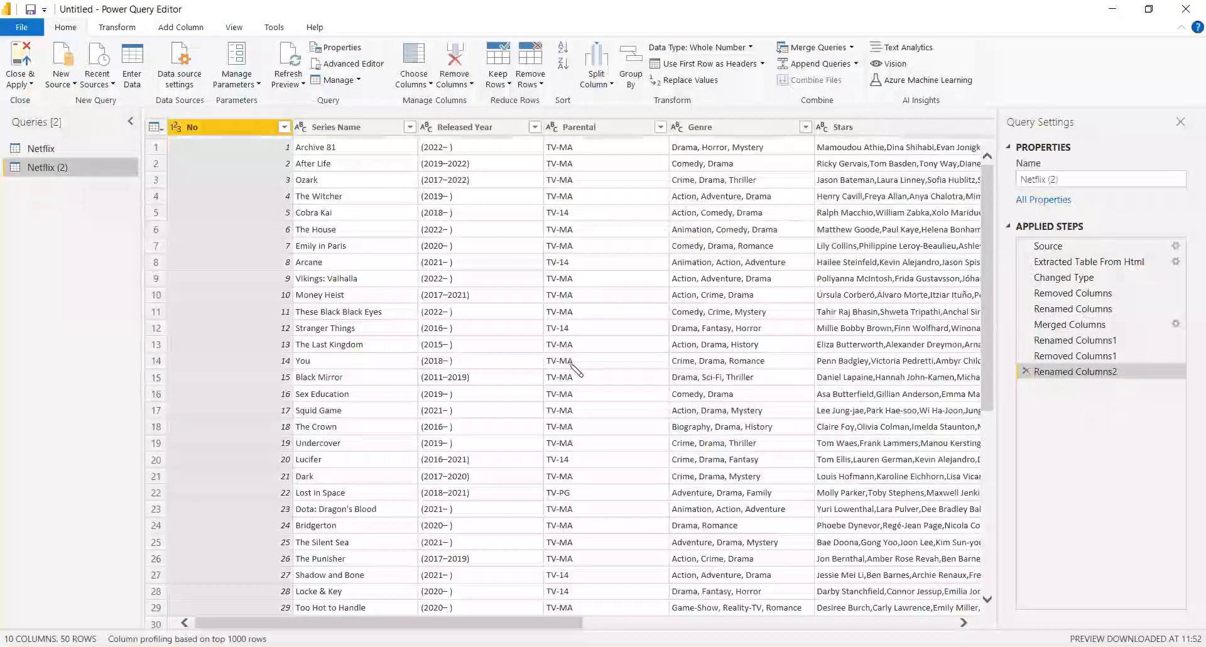
click(41, 148)
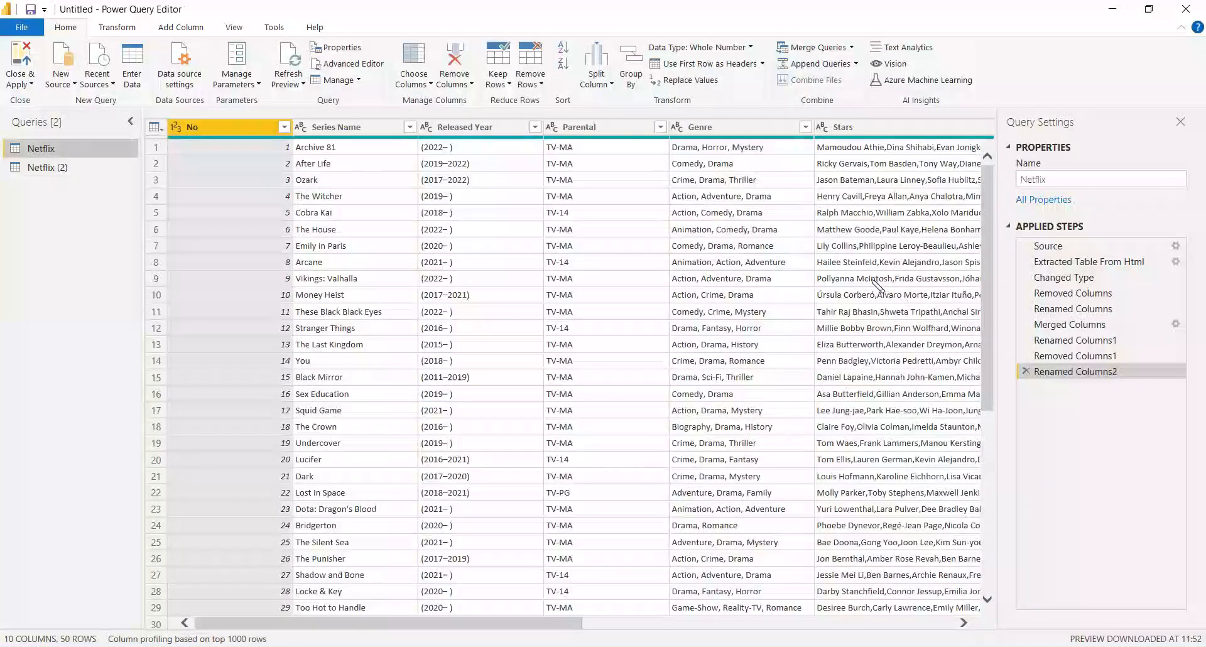
click(49, 167)
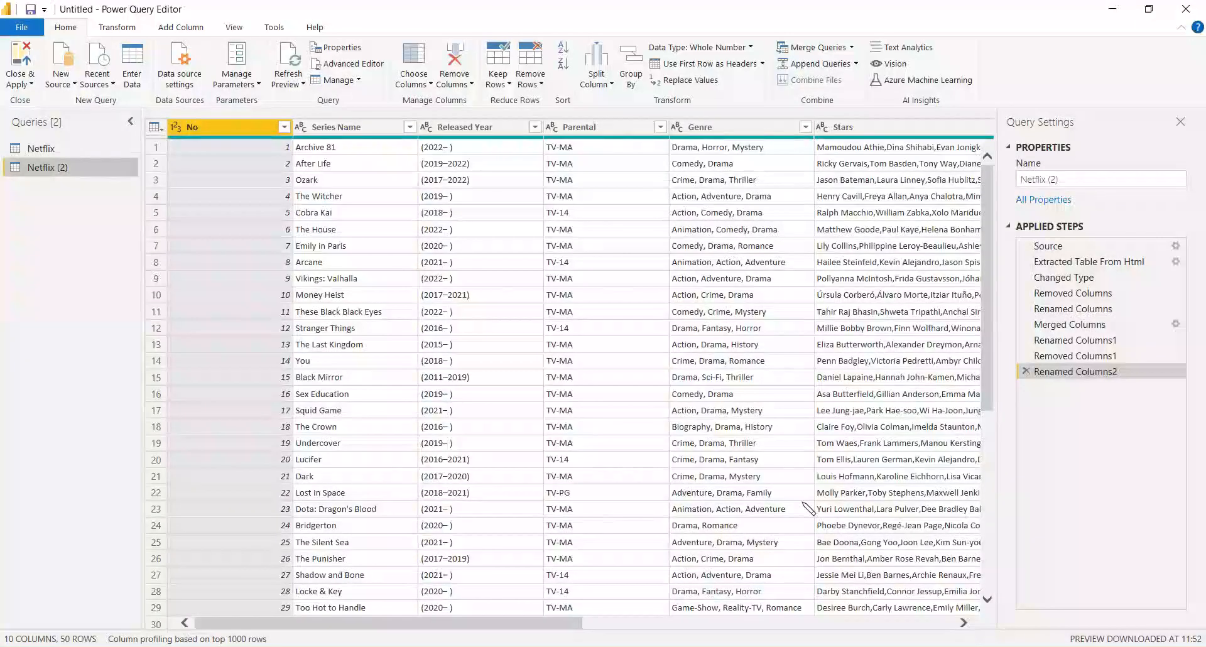
Step: Remove the Parental column from the original Netflix query and check its duplicate, Netflix (2), for the change
click(34, 153)
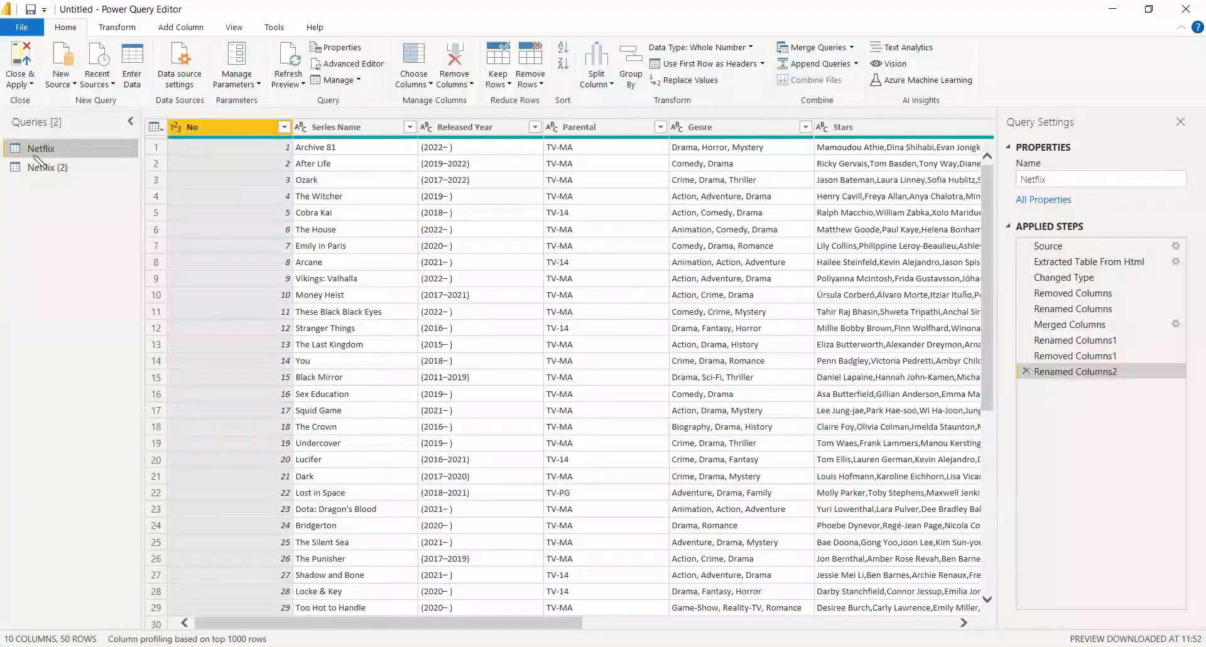
right_click(579, 128)
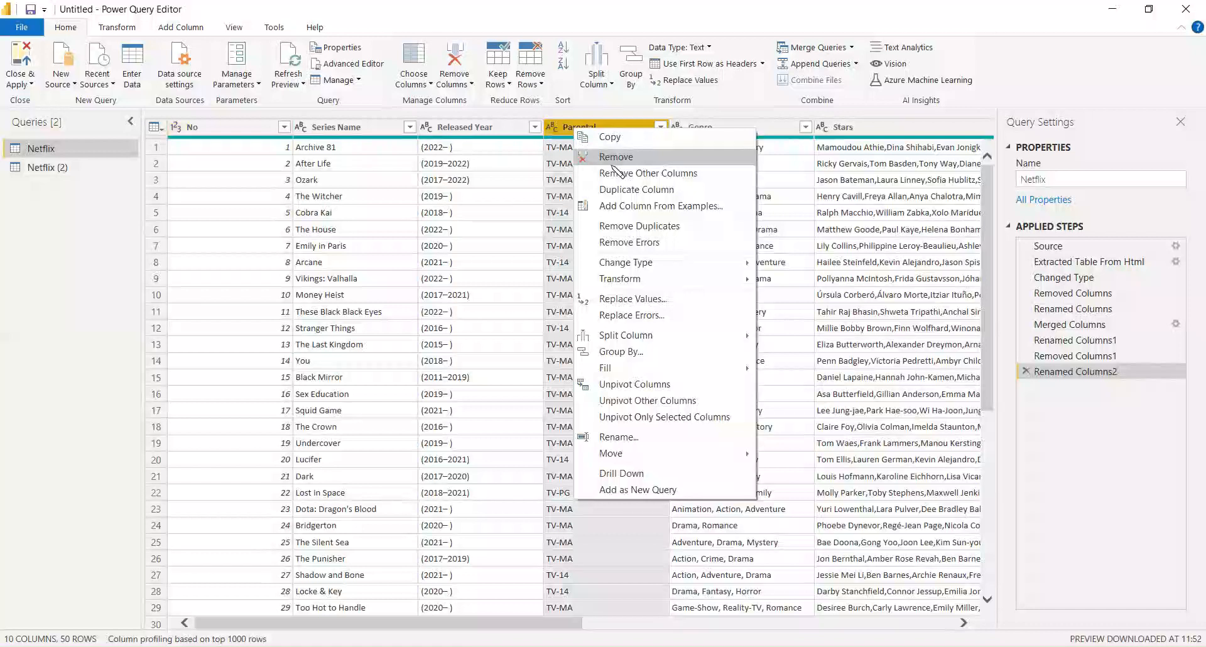
click(612, 155)
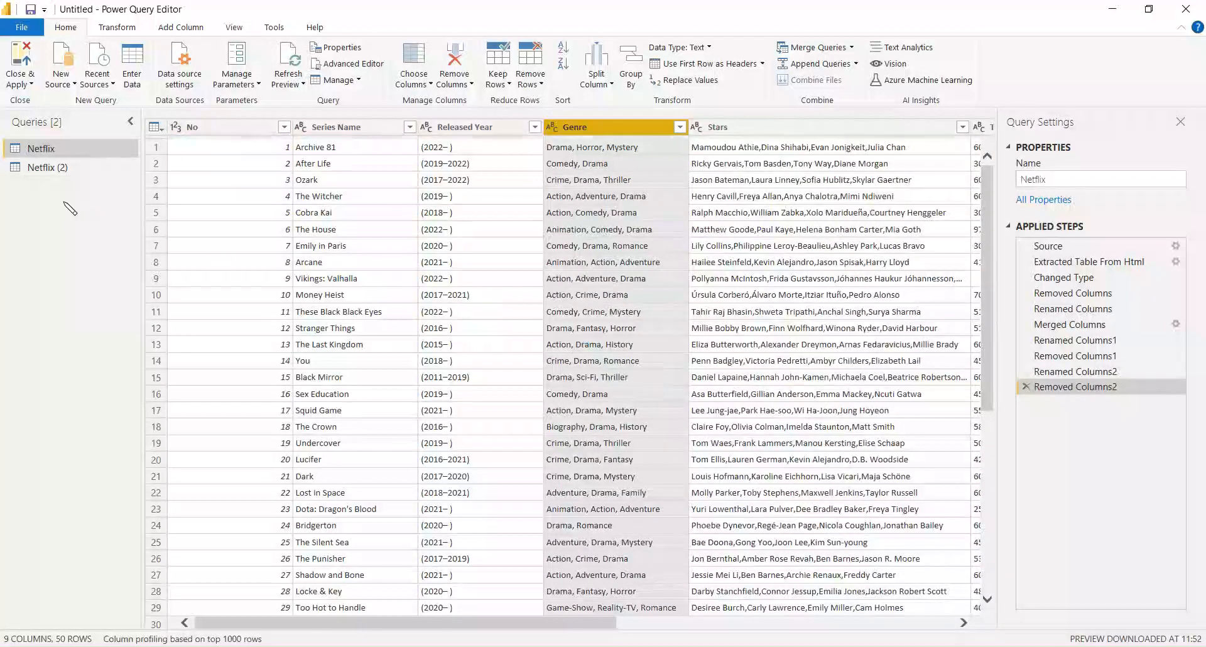
click(55, 168)
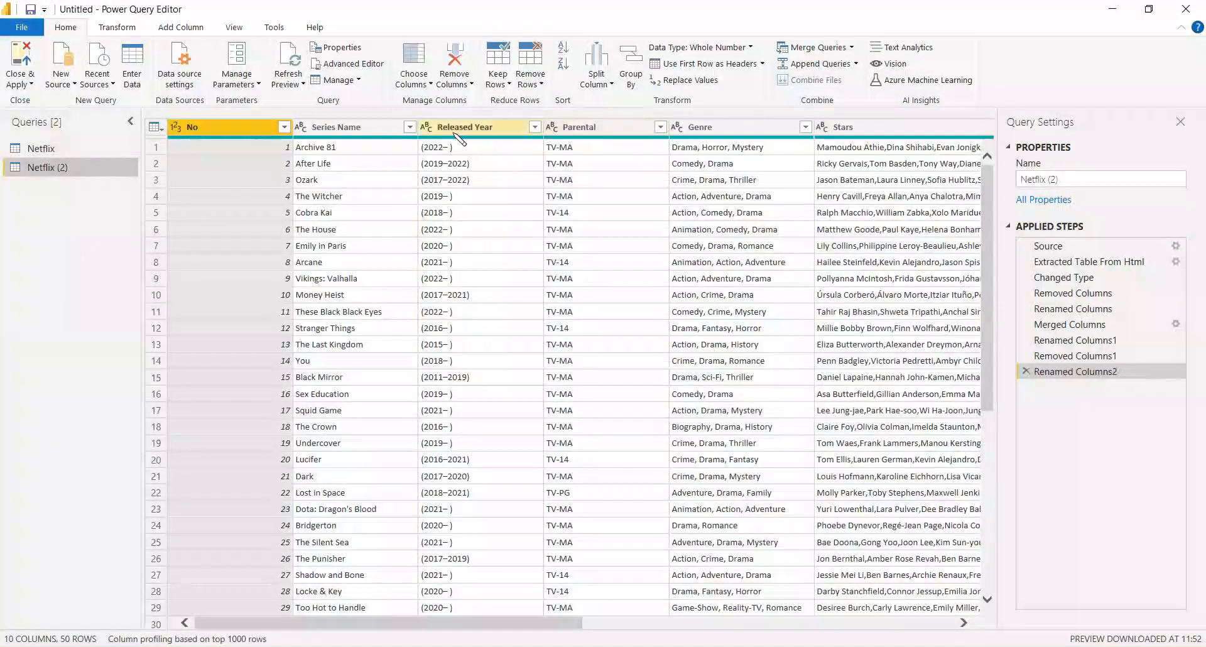
Step: Undo the removal of the Parental column in the original Netflix query and create a reference query from it
click(41, 148)
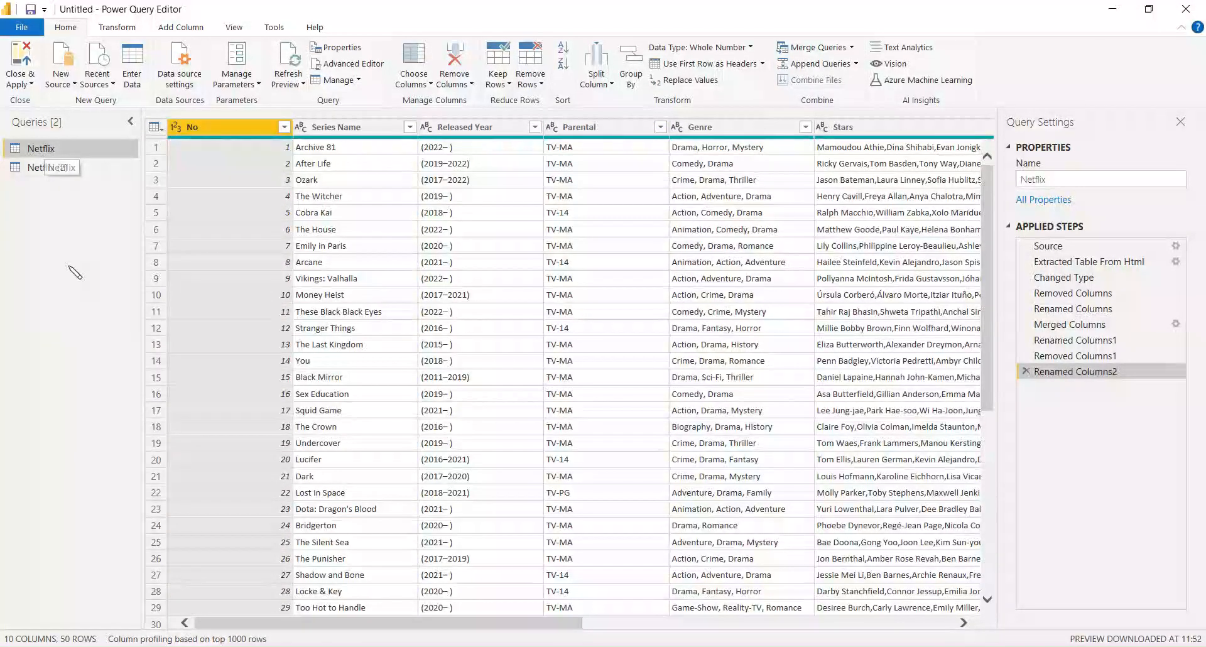
right_click(44, 146)
click(88, 279)
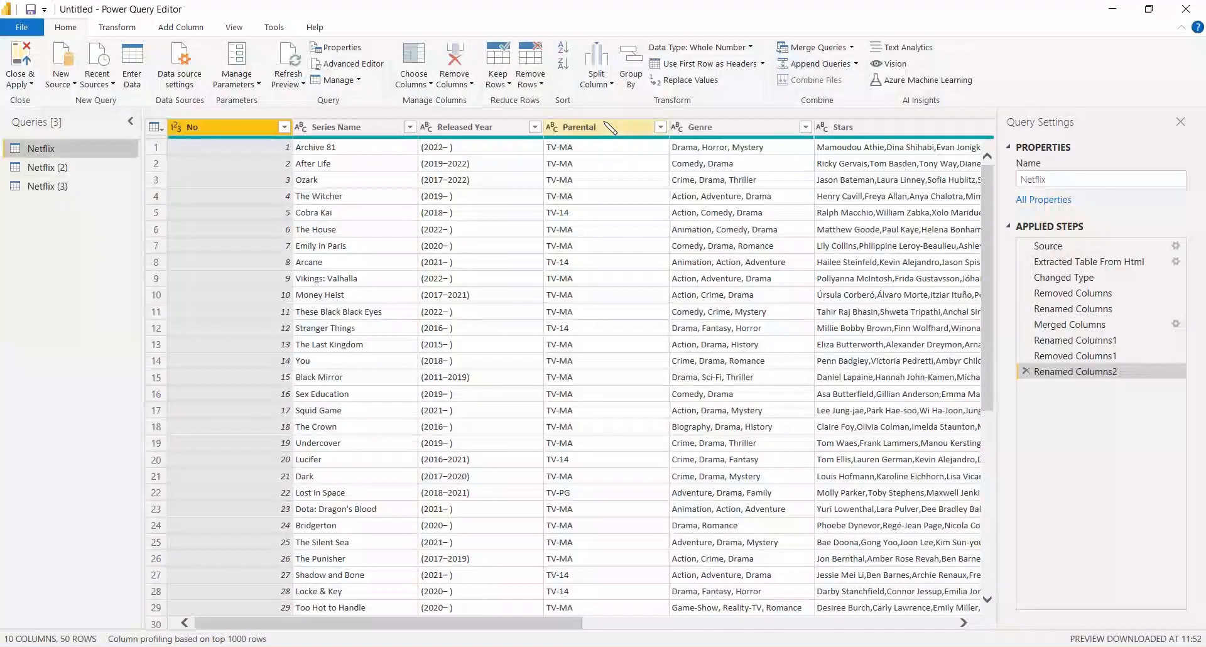
Step: Remove the Parental column from the original Netflix query and check the referenced query, Netflix (3), for the change
right_click(559, 127)
click(597, 154)
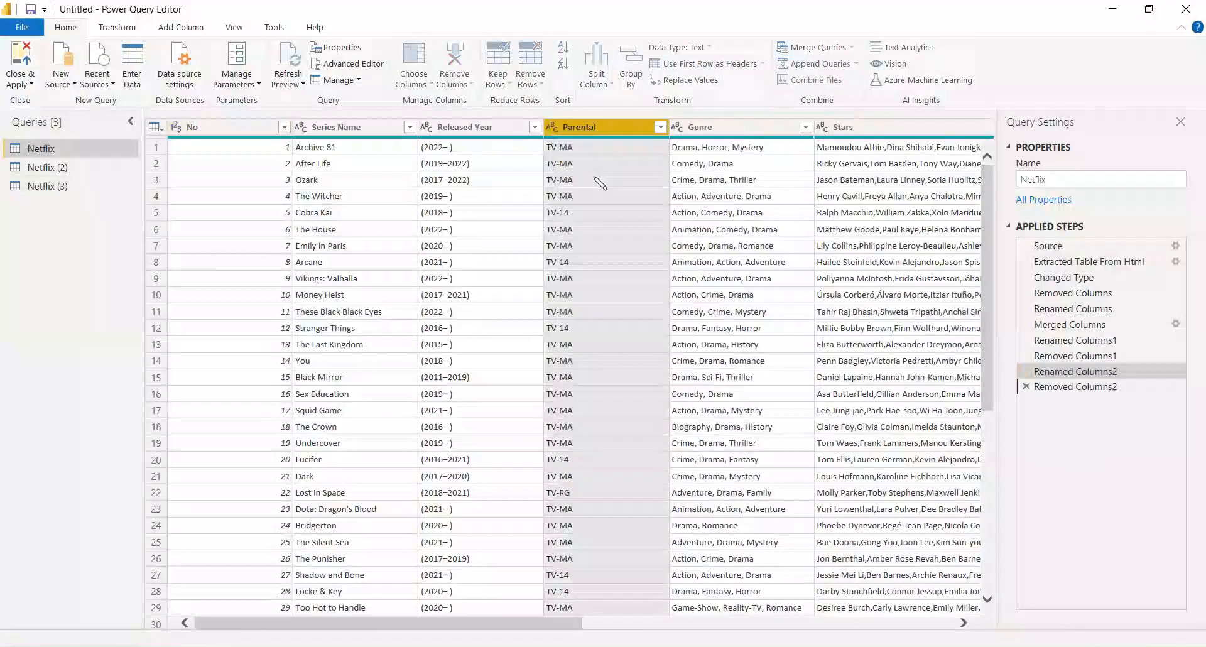
click(57, 187)
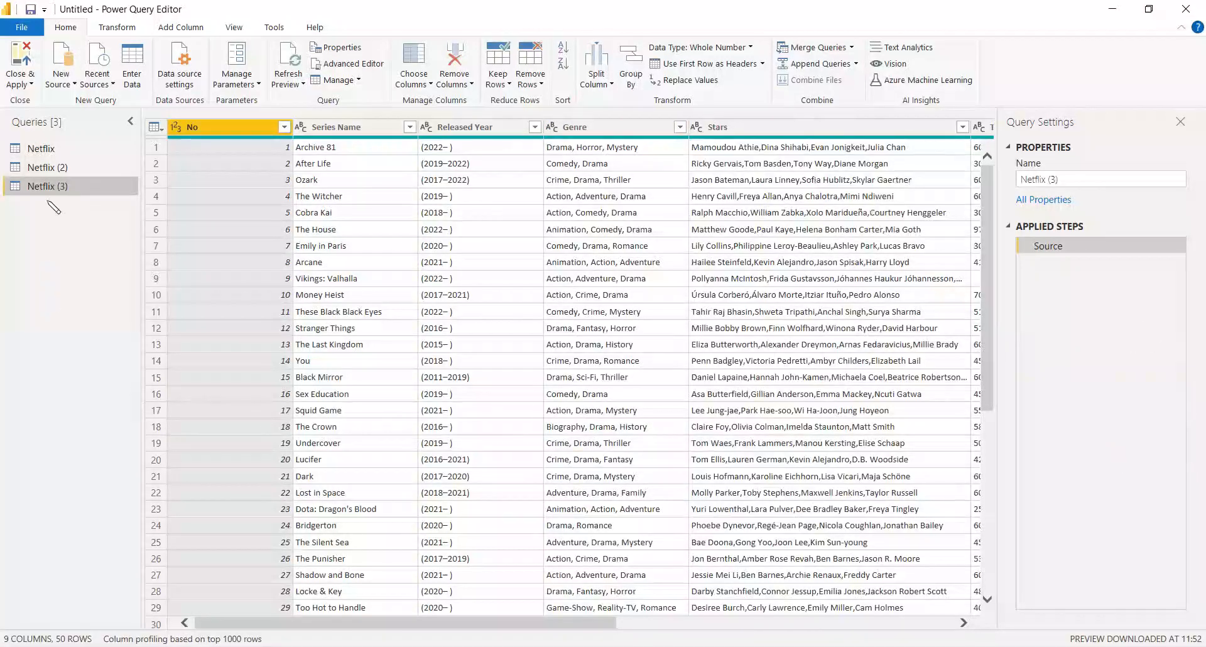
Step: Compare the columns and applied steps of the duplicate Netflix (2) with those of the reference Netflix (3)
click(51, 167)
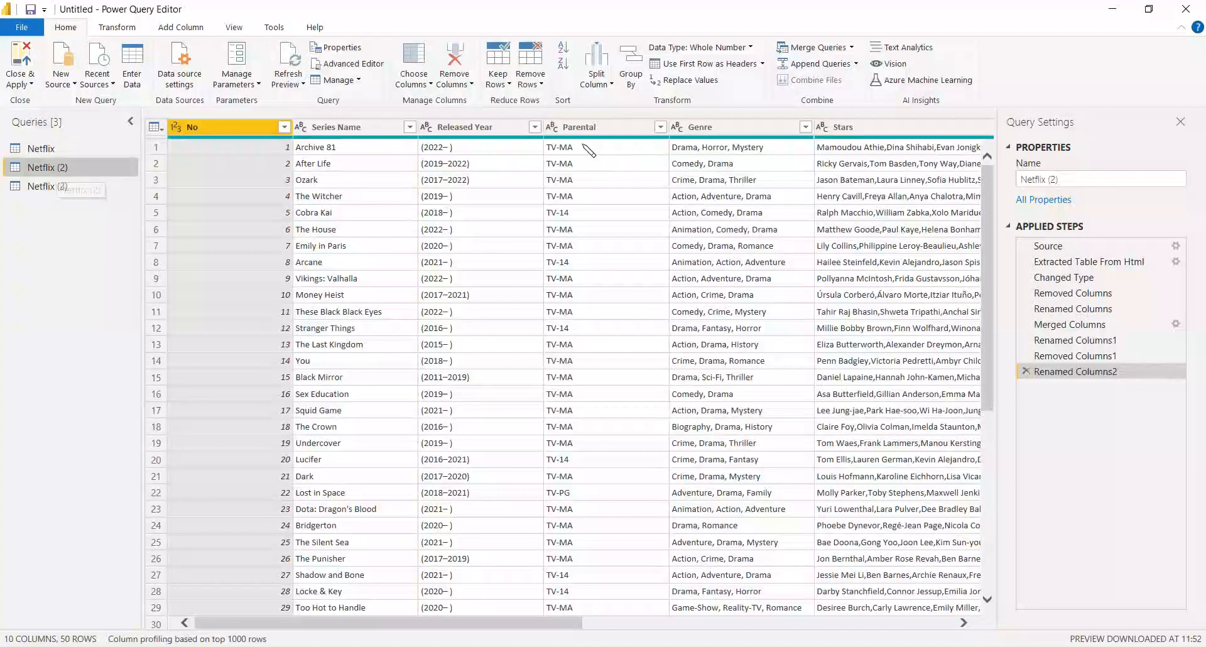
click(584, 128)
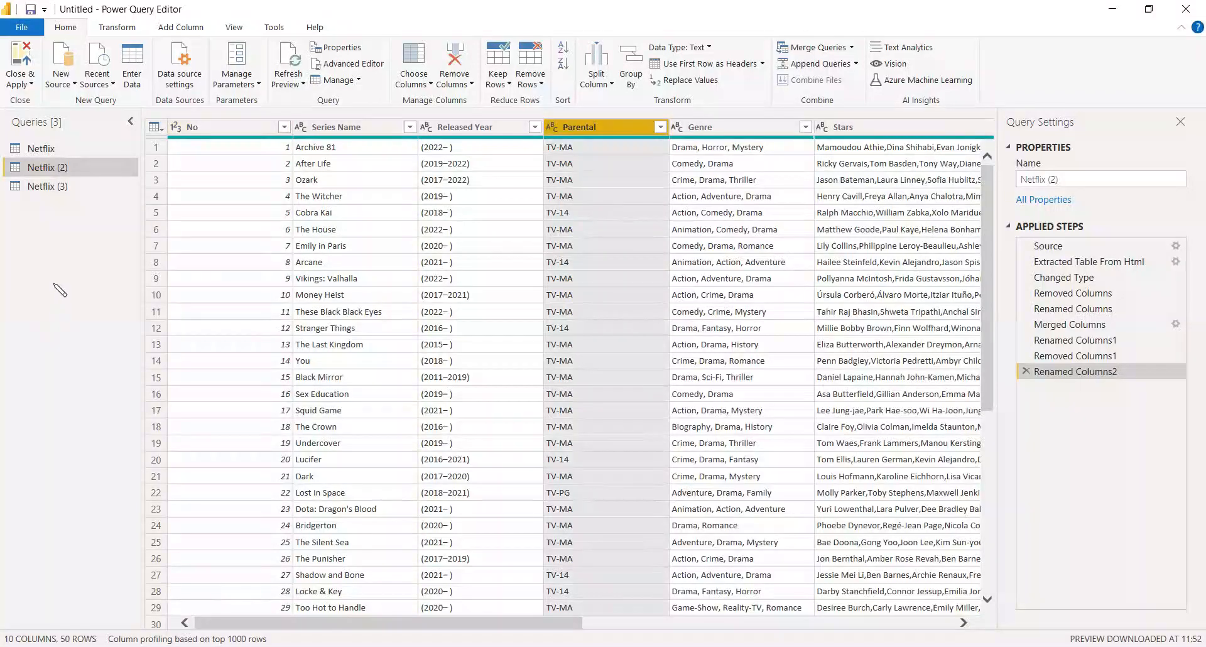
click(54, 189)
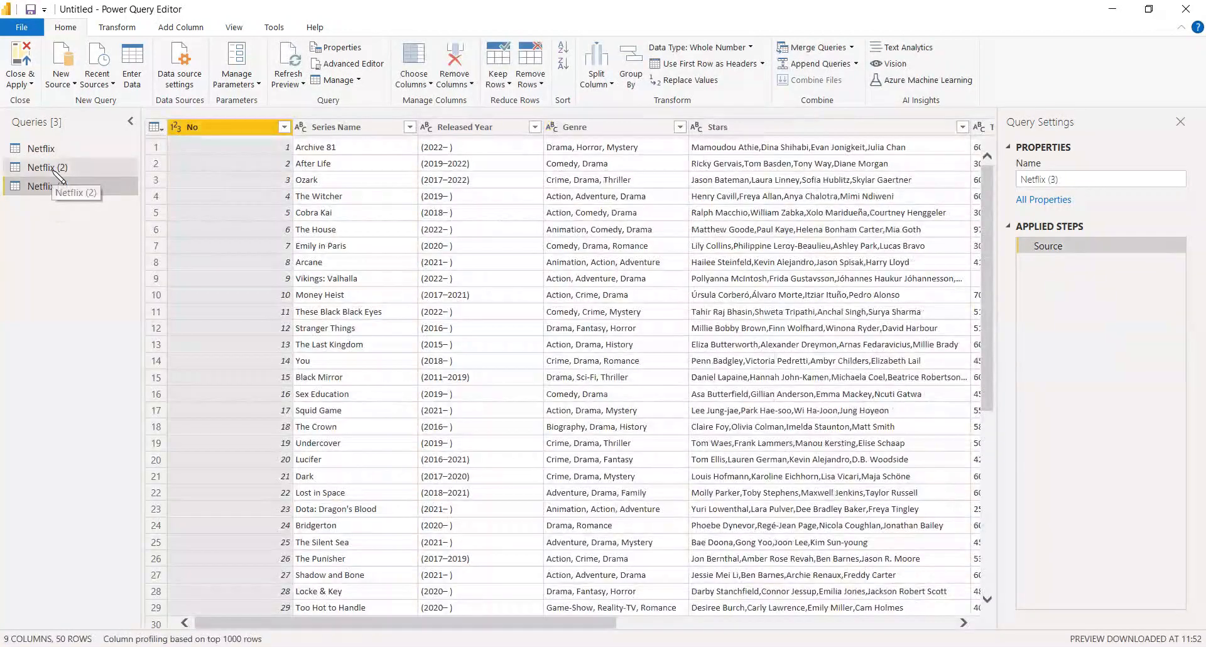
click(54, 169)
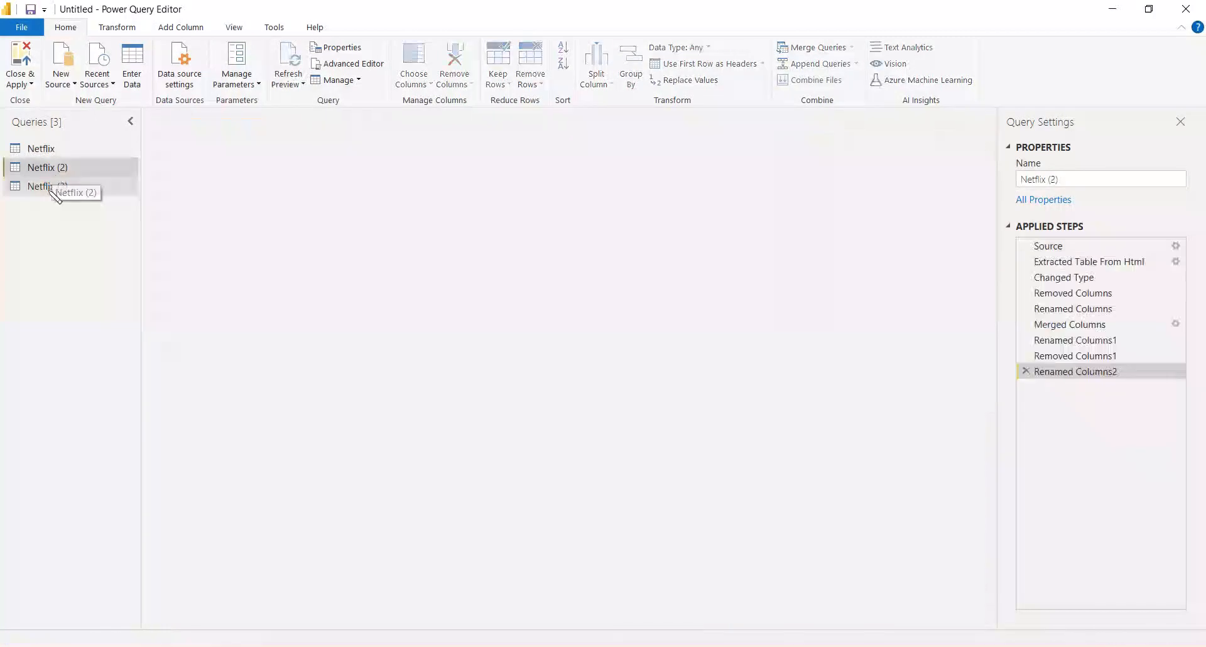
Step: Delete the referenced query Netflix (3) and confirm its removal
right_click(51, 188)
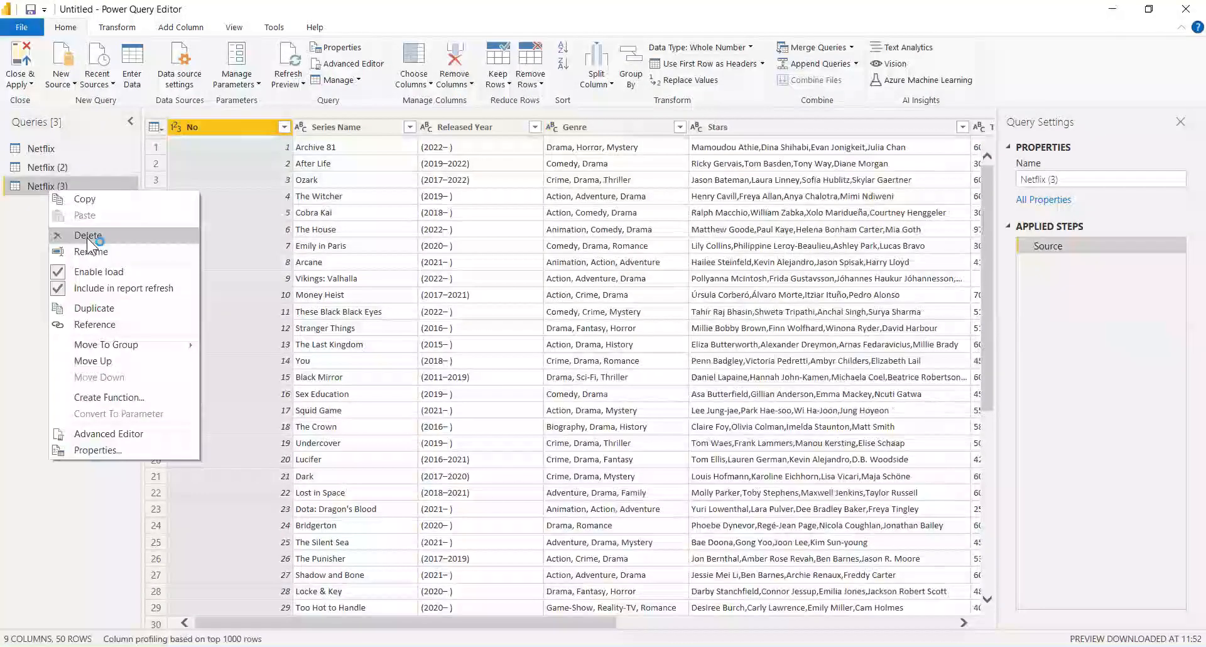
click(88, 237)
click(683, 362)
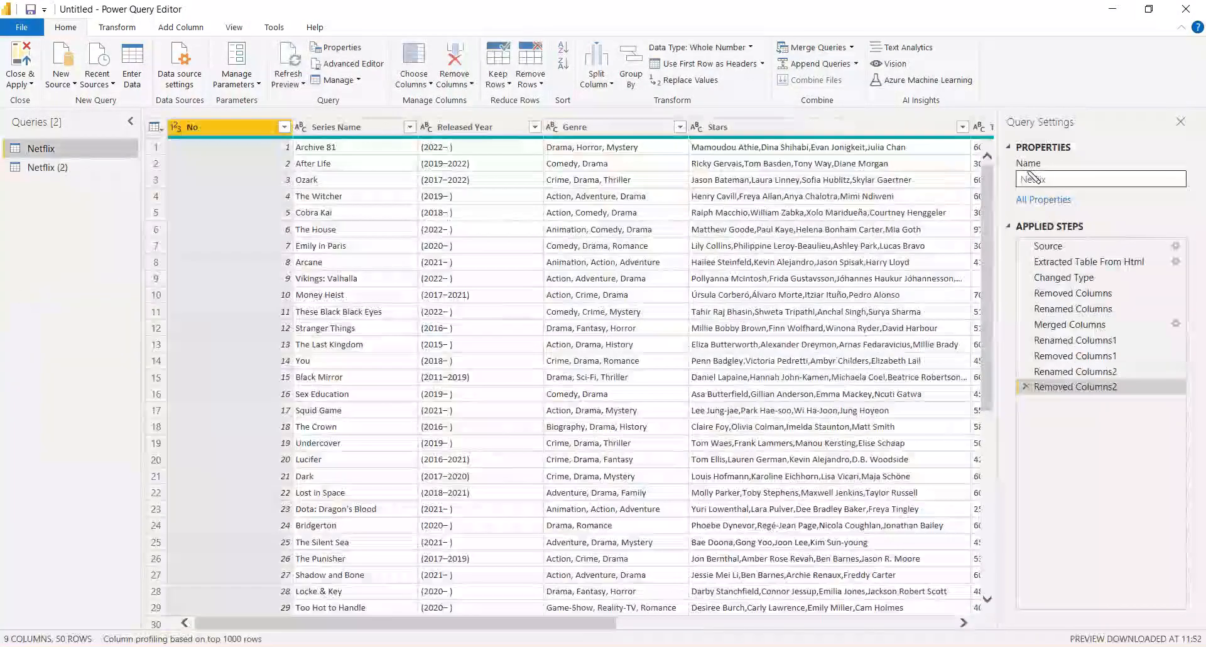
Step: Rename the original Netflix query as 1-50
click(1030, 178)
text(1-)
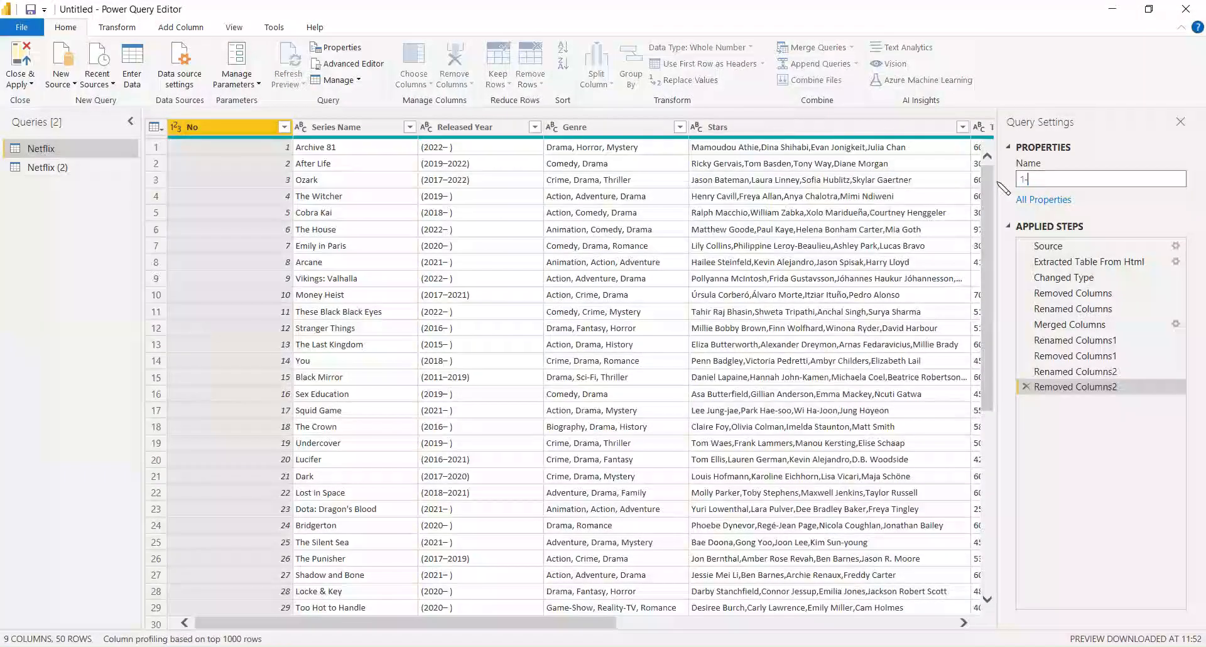
text(50)
key(Return)
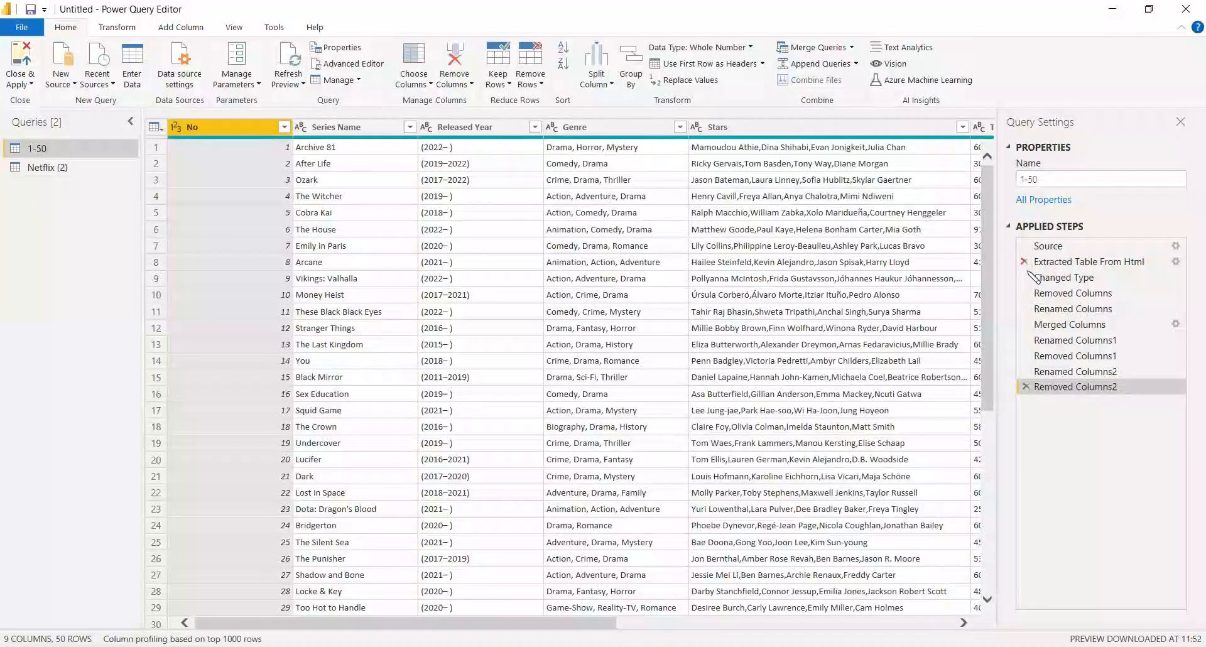
Step: Look through the columns of the duplicate query Netflix (2) and rename it as 50-100
click(42, 167)
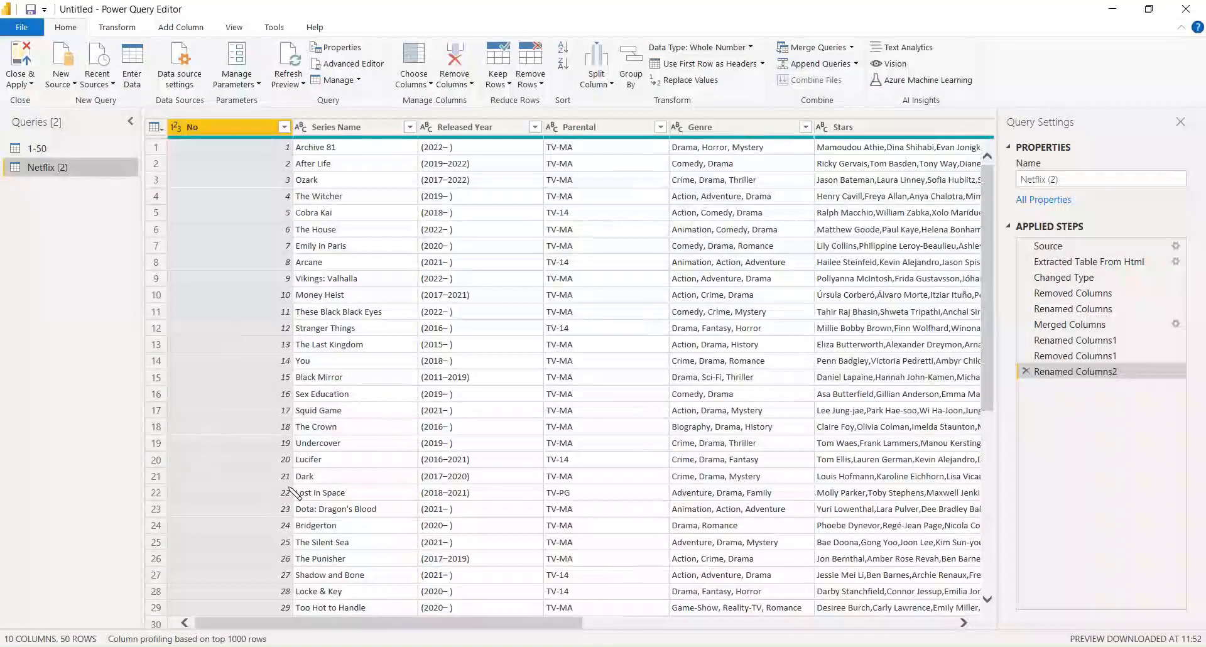
scroll(296, 493, right, 3)
scroll(562, 377, right, 6)
scroll(562, 377, left, 1)
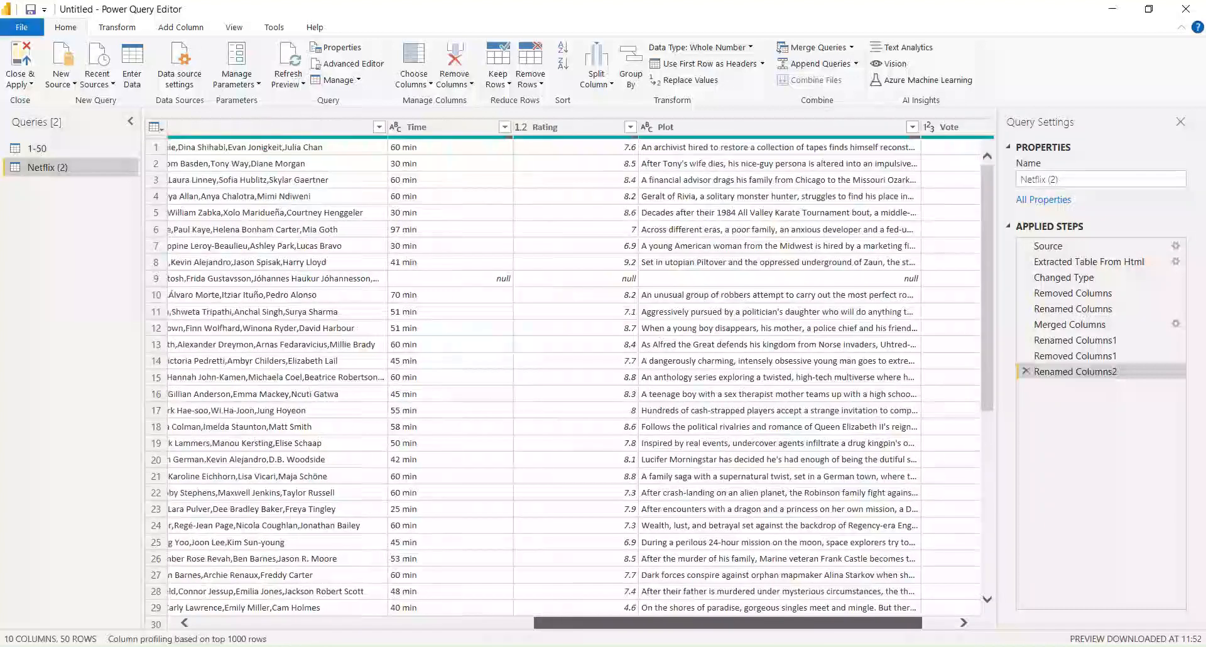
click(32, 168)
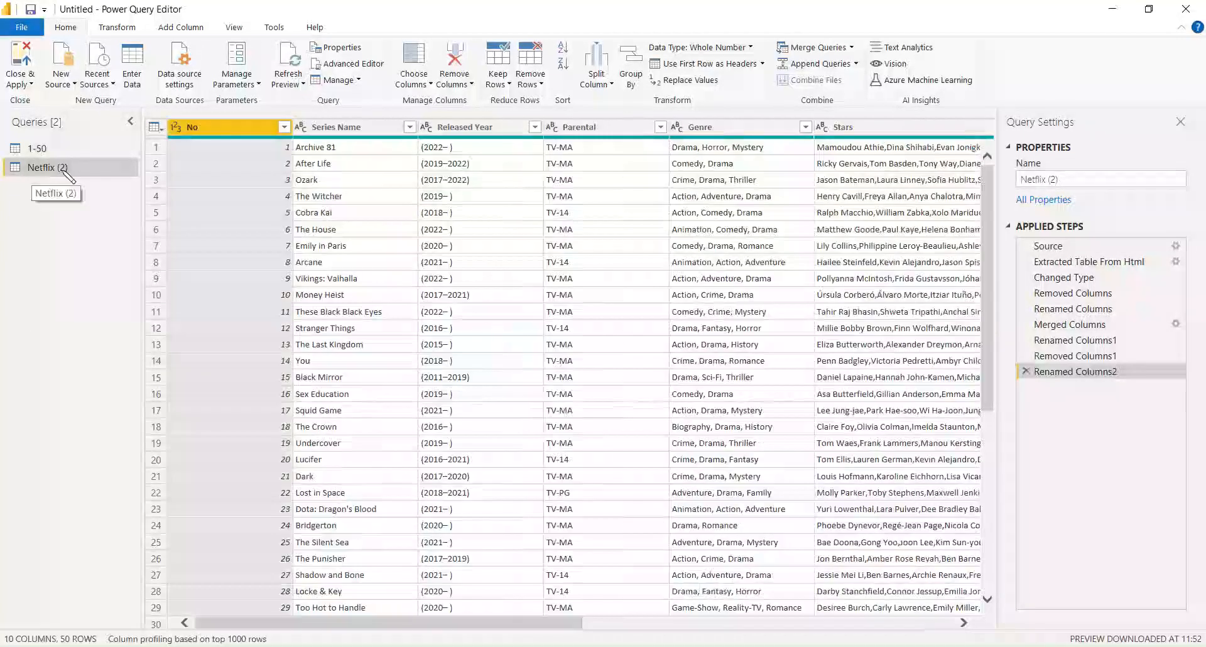
click(1129, 181)
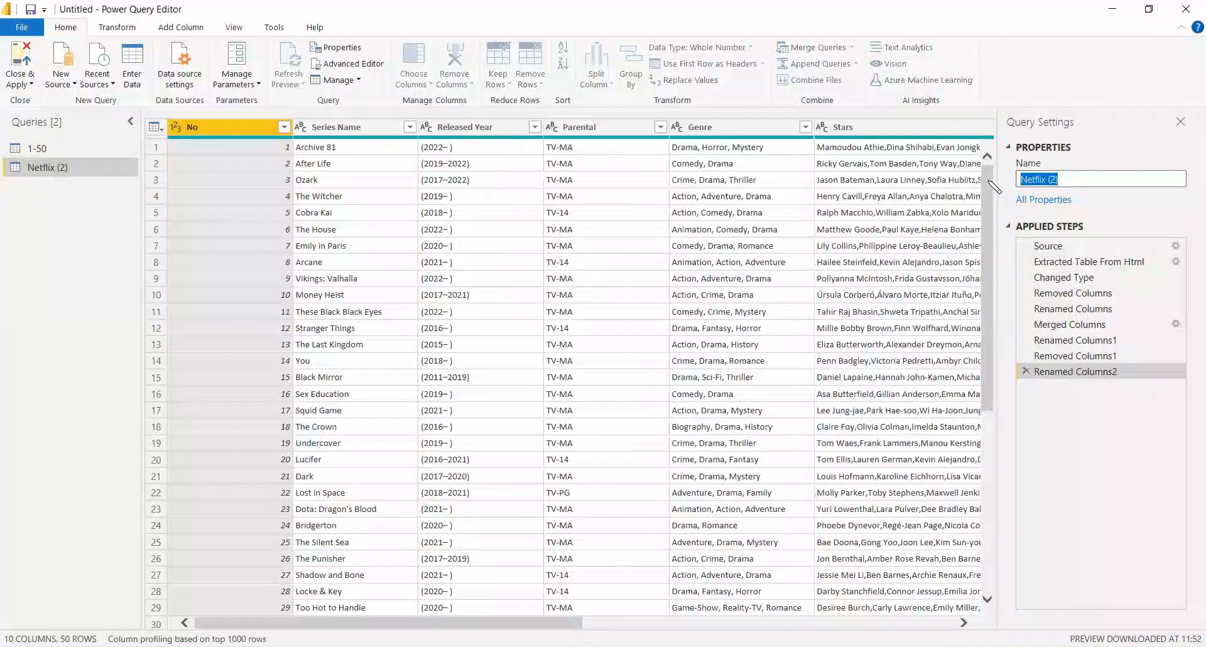
text(50-100)
key(Return)
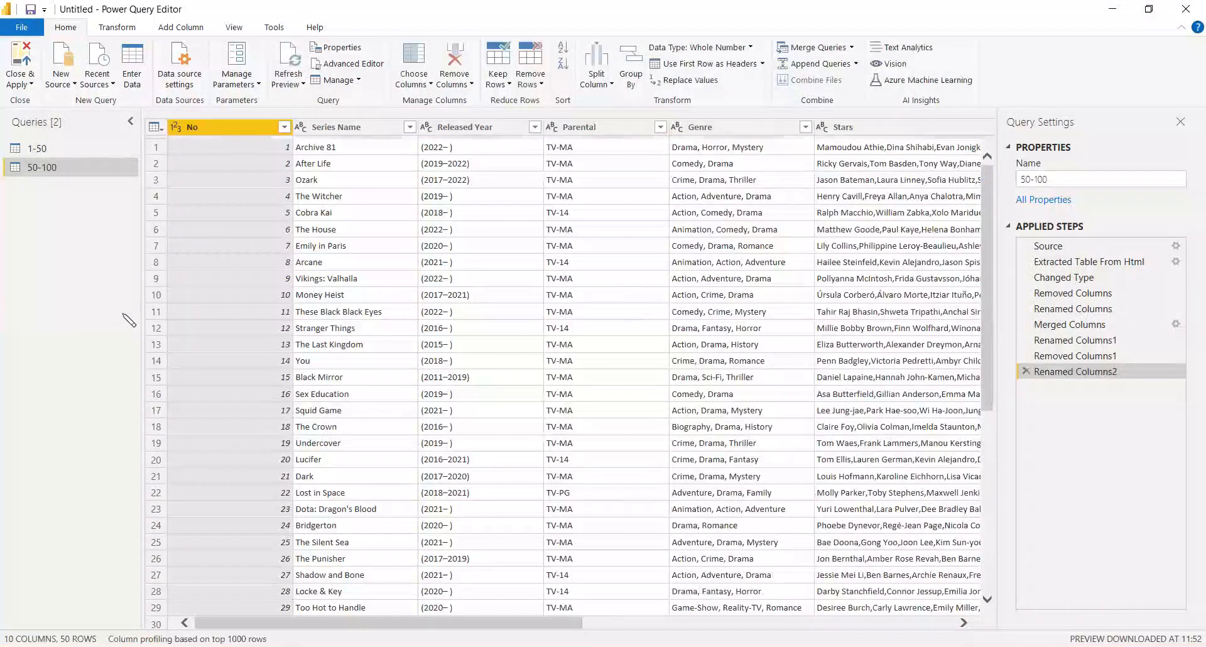
Step: Open the web source settings of the 50-100 query and inspect its URL up to the page parameter
click(1085, 246)
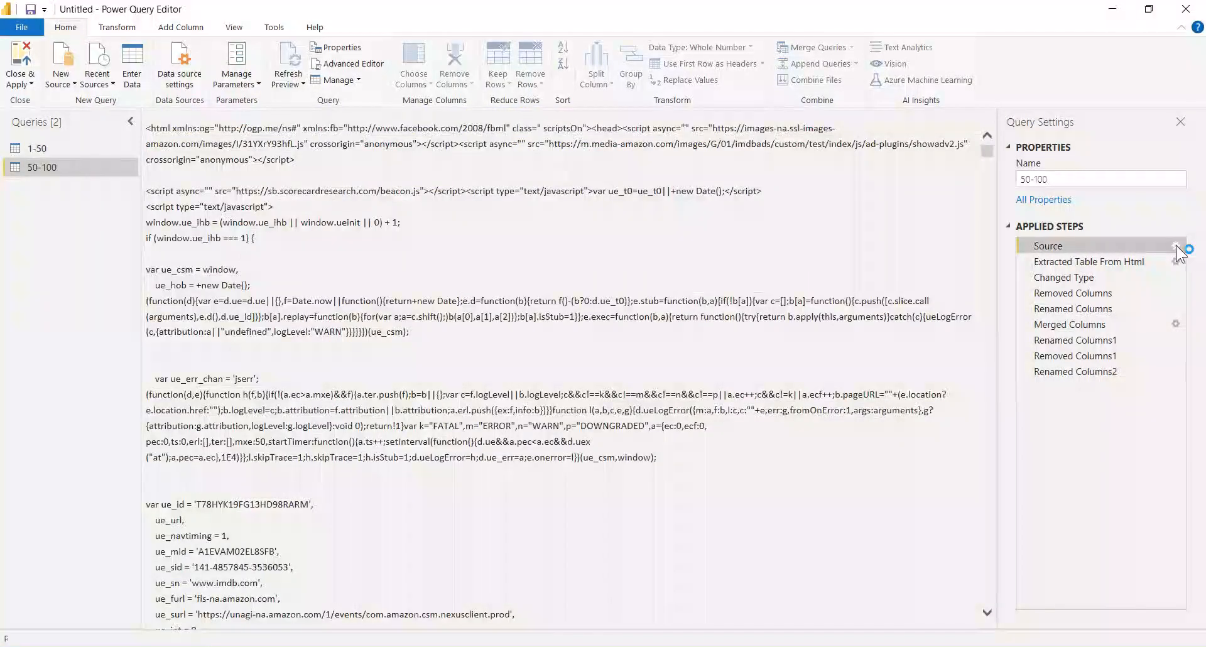
click(1176, 247)
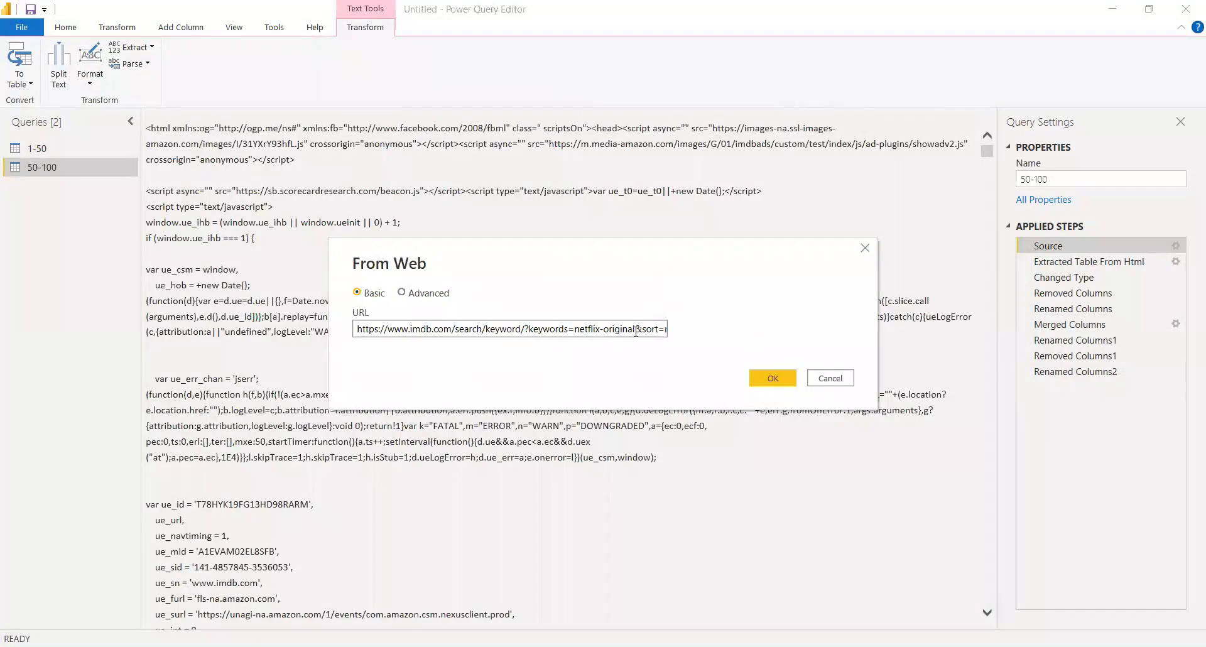
key(Right)
key(Right)
key(Right)
key(Right)
key(Right)
key(Right)
key(Right)
key(Right)
key(Right)
key(Right)
key(Right)
key(Right)
key(Right)
key(Right)
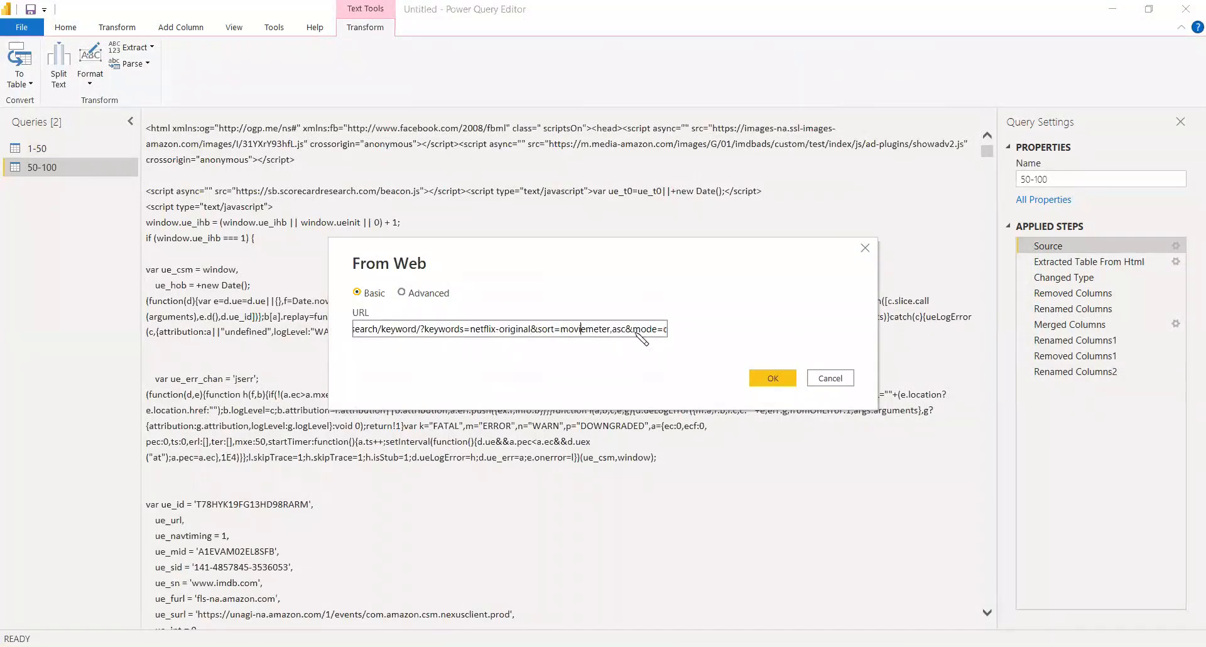
key(Right)
key(Right)
key(Right)
key(Right)
key(Right)
key(Right)
key(Right)
key(Right)
key(Right)
key(Right)
key(Right)
key(Right)
key(Right)
key(Right)
key(Right)
key(Right)
key(Right)
key(Right)
key(Right)
key(Right)
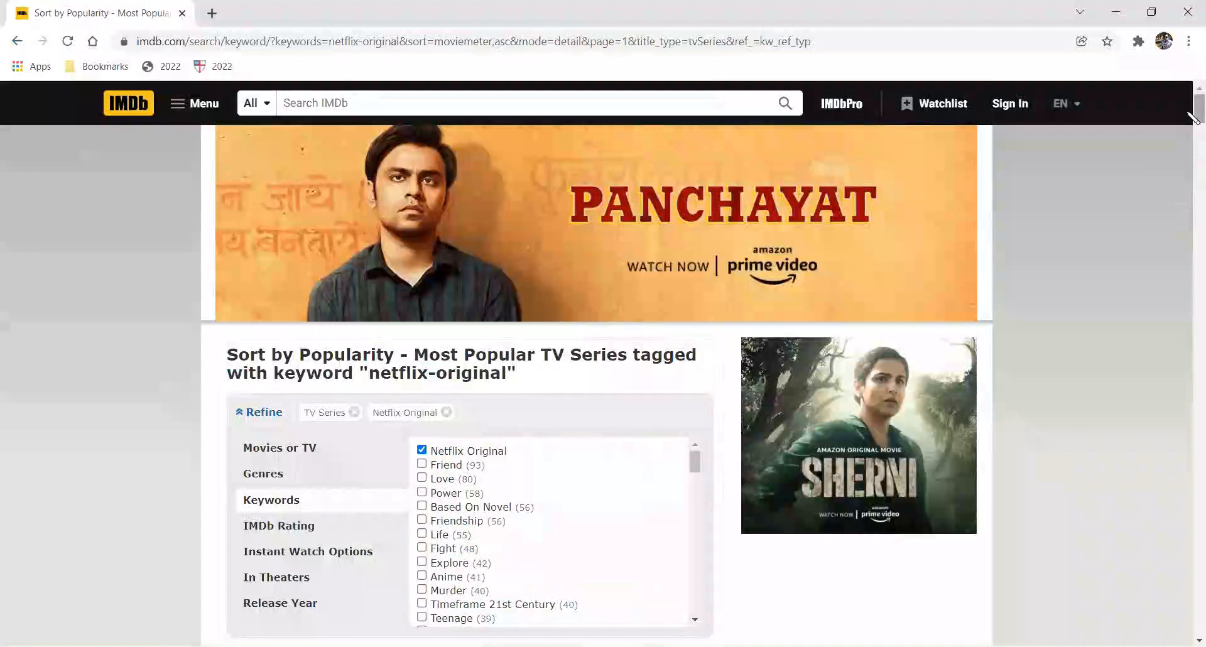
Step: Switch to the browser, open page 2 of the IMDb netflix-original TV series results and copy its URL
drag(1194, 117, 1197, 622)
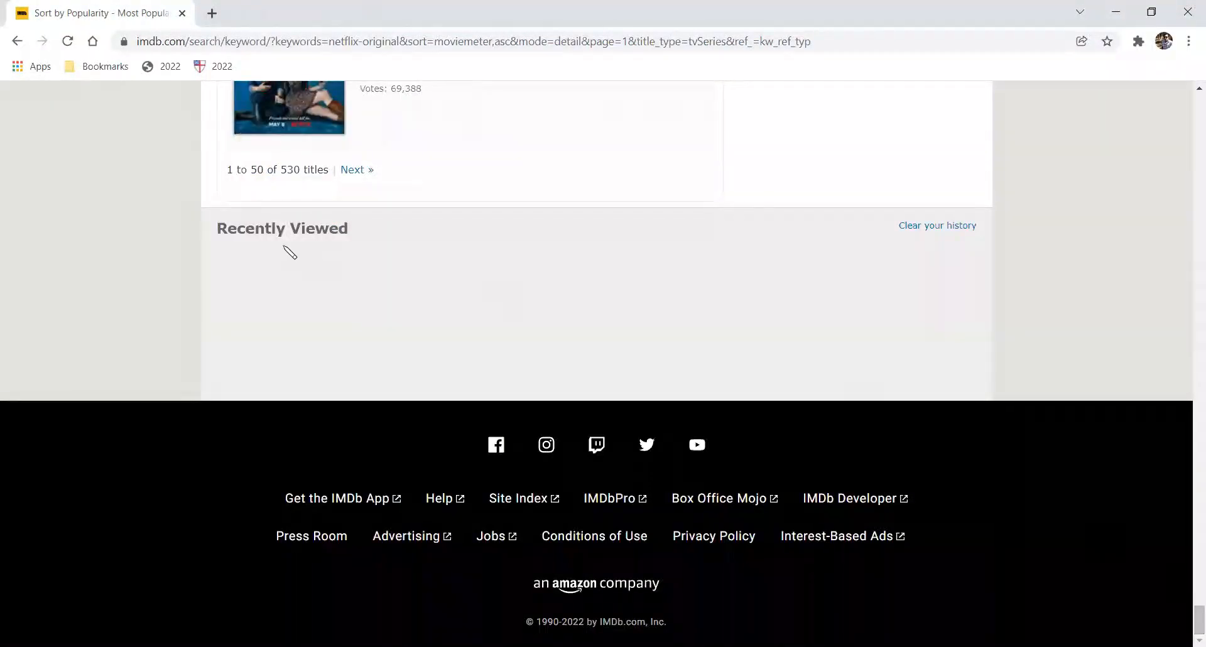
click(356, 171)
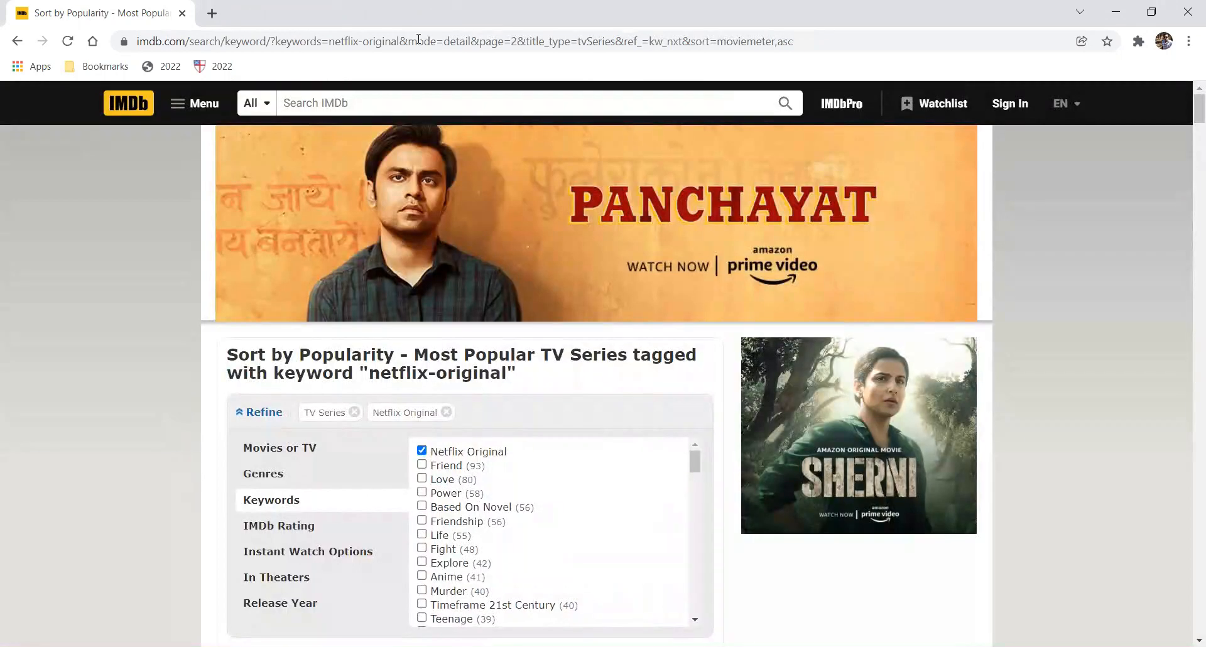
click(418, 39)
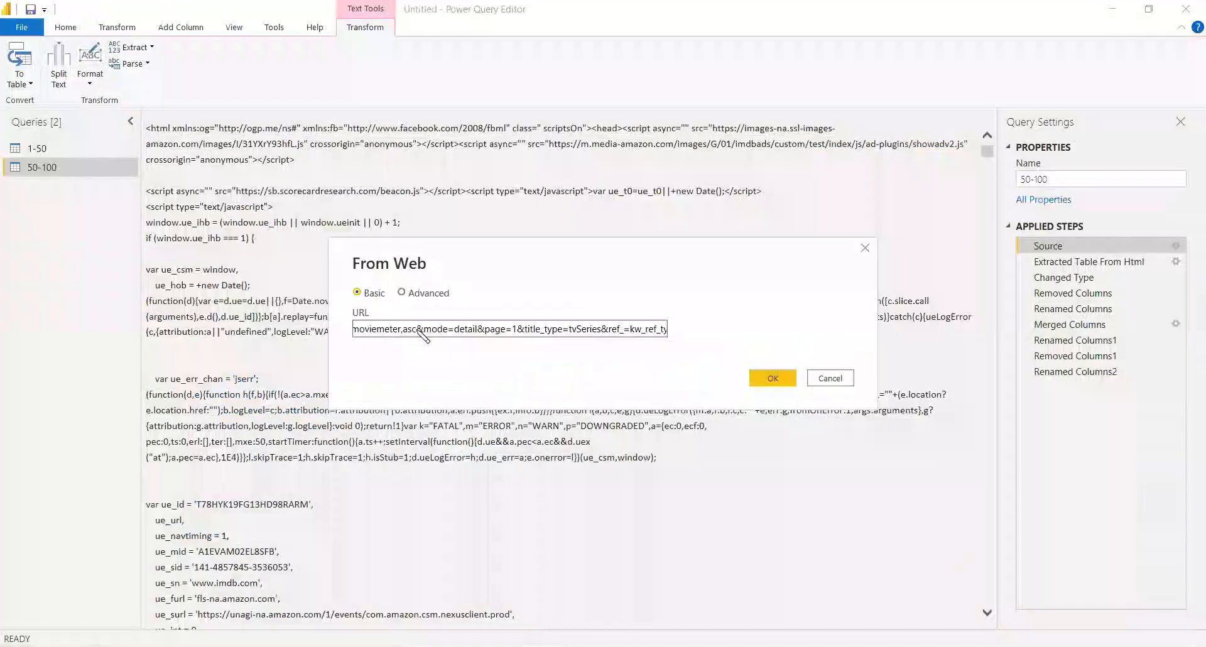
Step: Replace the source URL of the 50-100 query with the copied address of IMDb results page 2
key(ctrl+a)
key(ctrl+v)
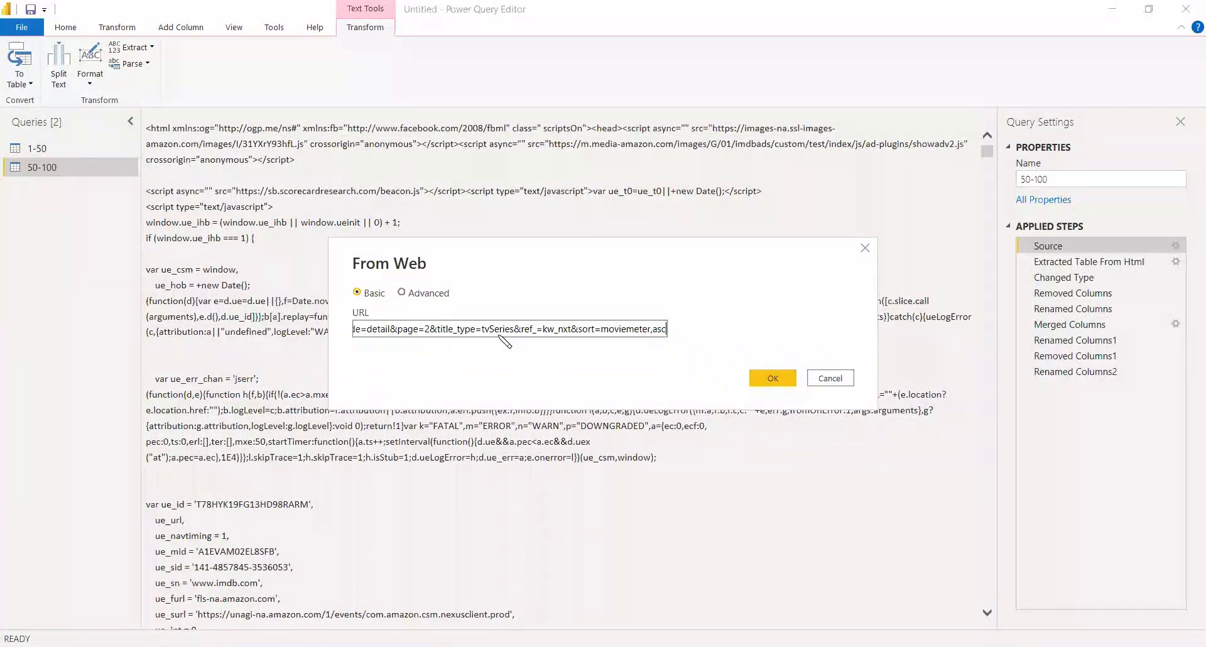
click(773, 377)
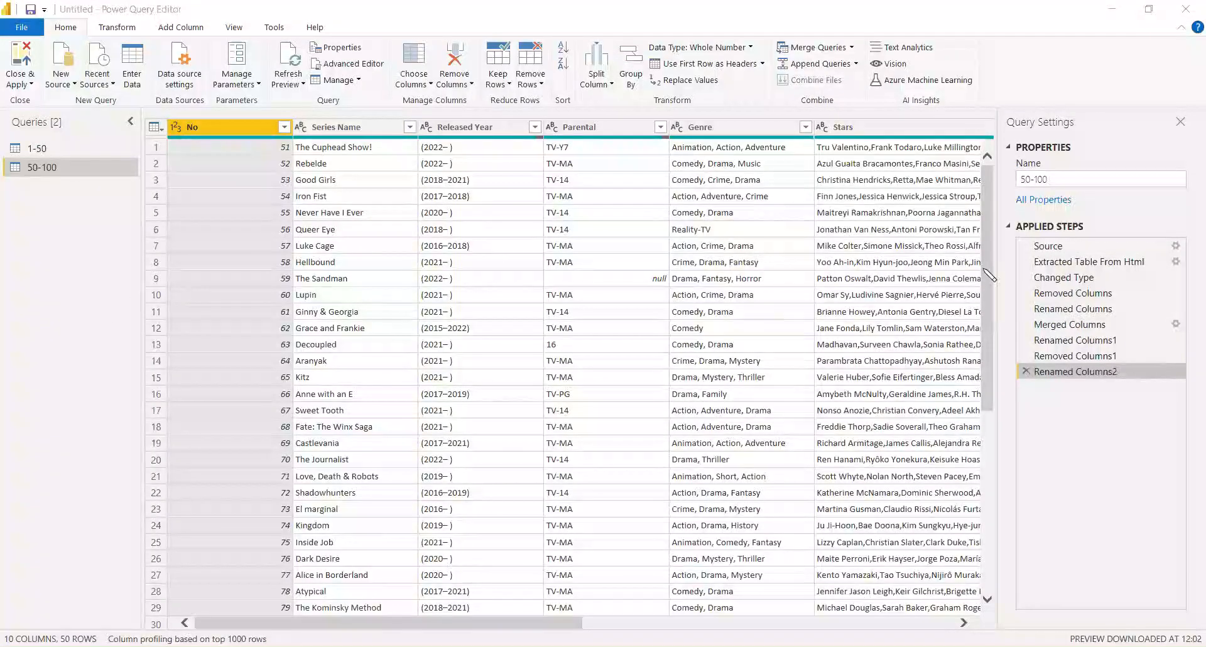
Step: Check the rows of the 50-100 query and compare them with those of the 1-50 query
drag(993, 455, 987, 220)
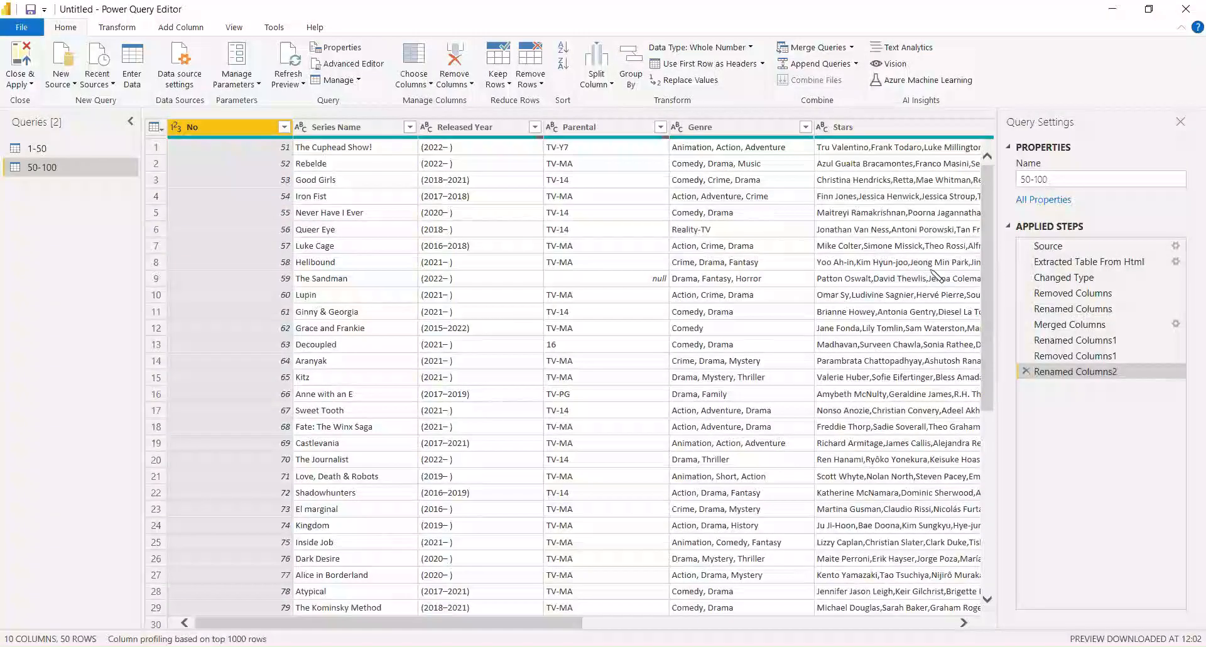
click(39, 149)
click(42, 168)
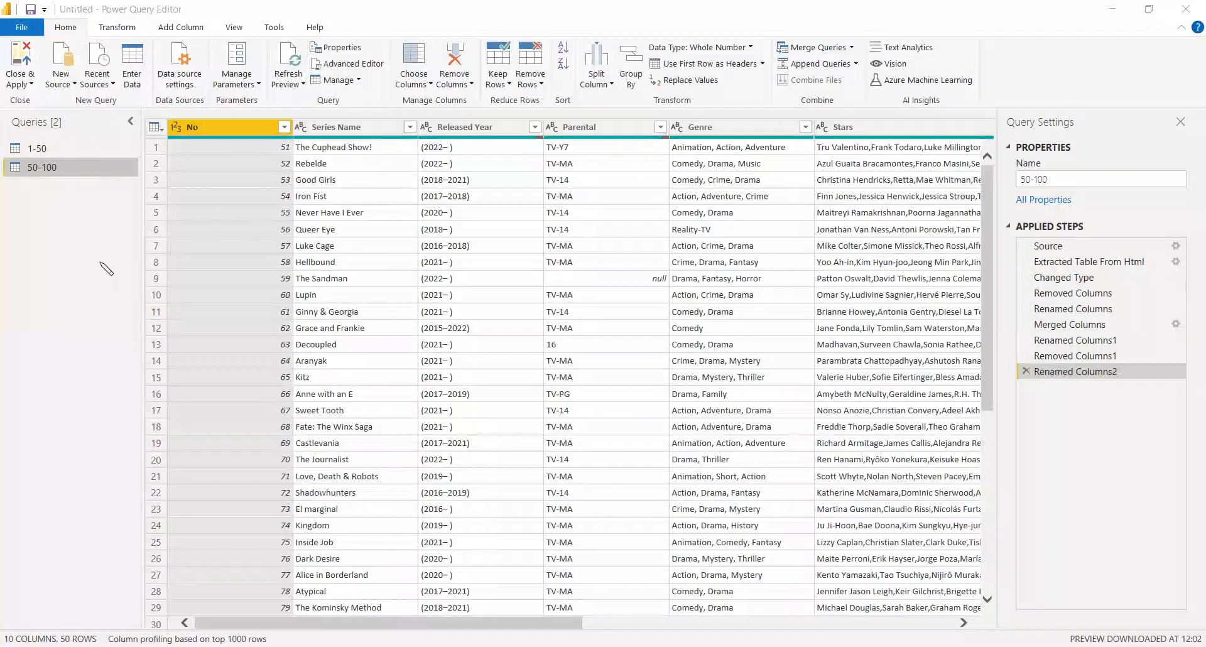
Step: Create a reference query from 1-50 and rename it as Netflix Top 100
right_click(43, 154)
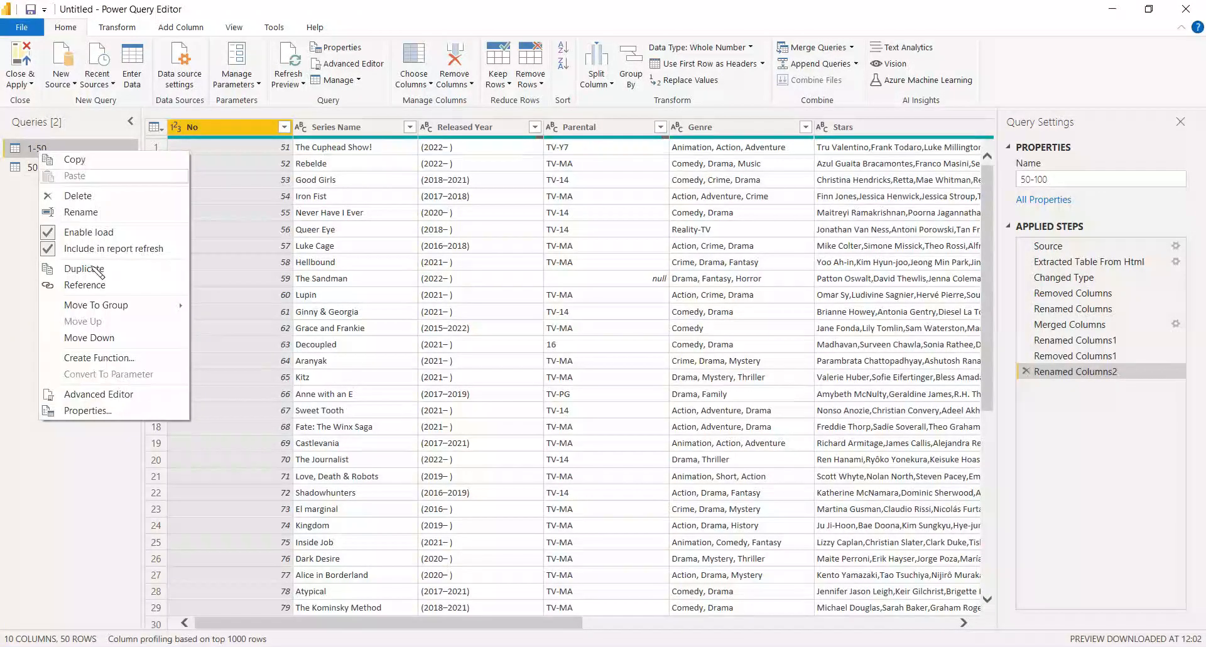
click(85, 285)
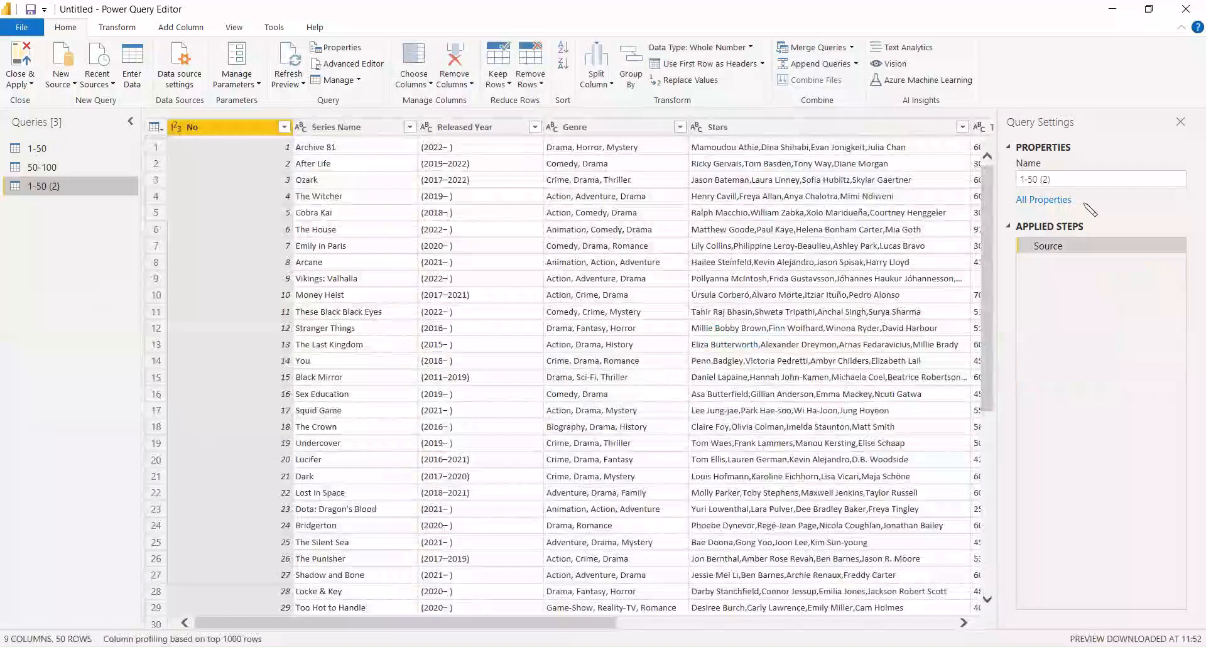
click(1017, 180)
text(Netflix Top 100)
key(Return)
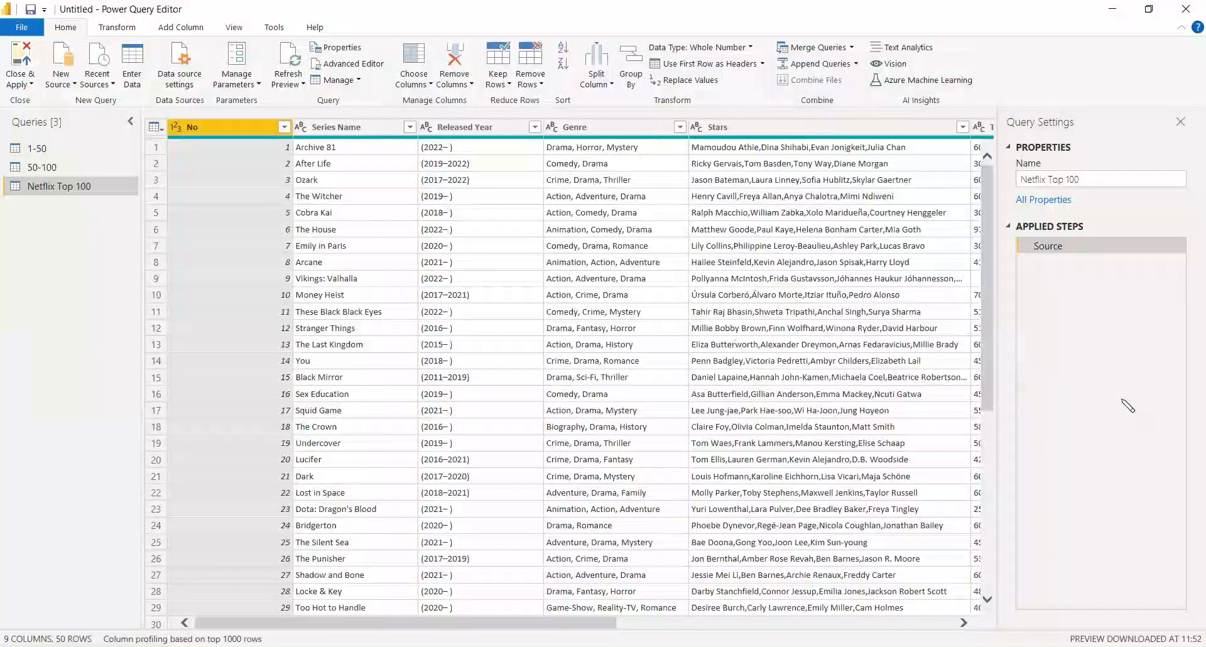
Step: Examine the applied steps of the 1-50 query and the rows contained in Netflix Top 100
click(62, 151)
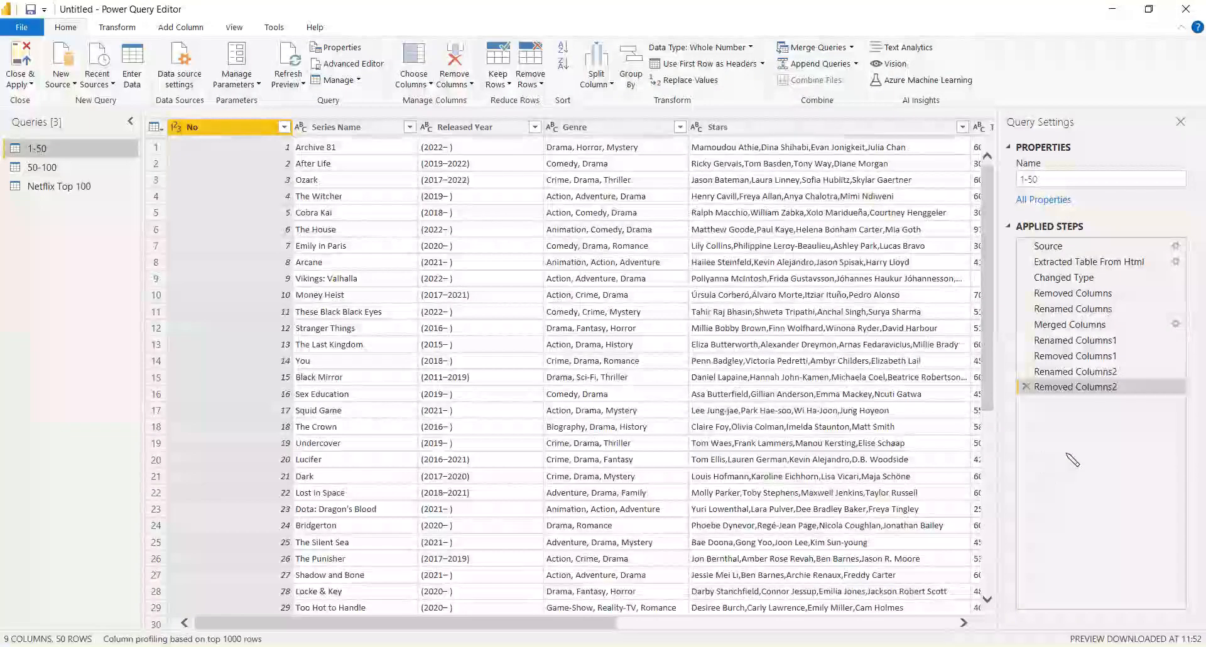
click(31, 186)
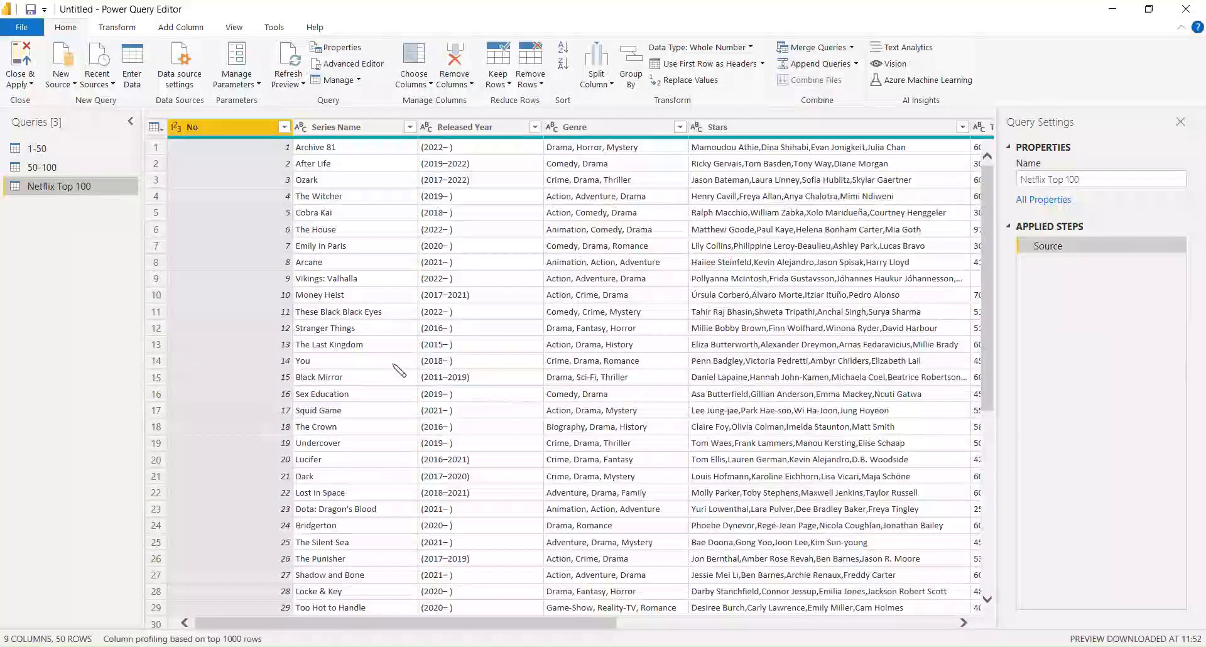
scroll(398, 369, down, 3)
scroll(399, 370, up, 1)
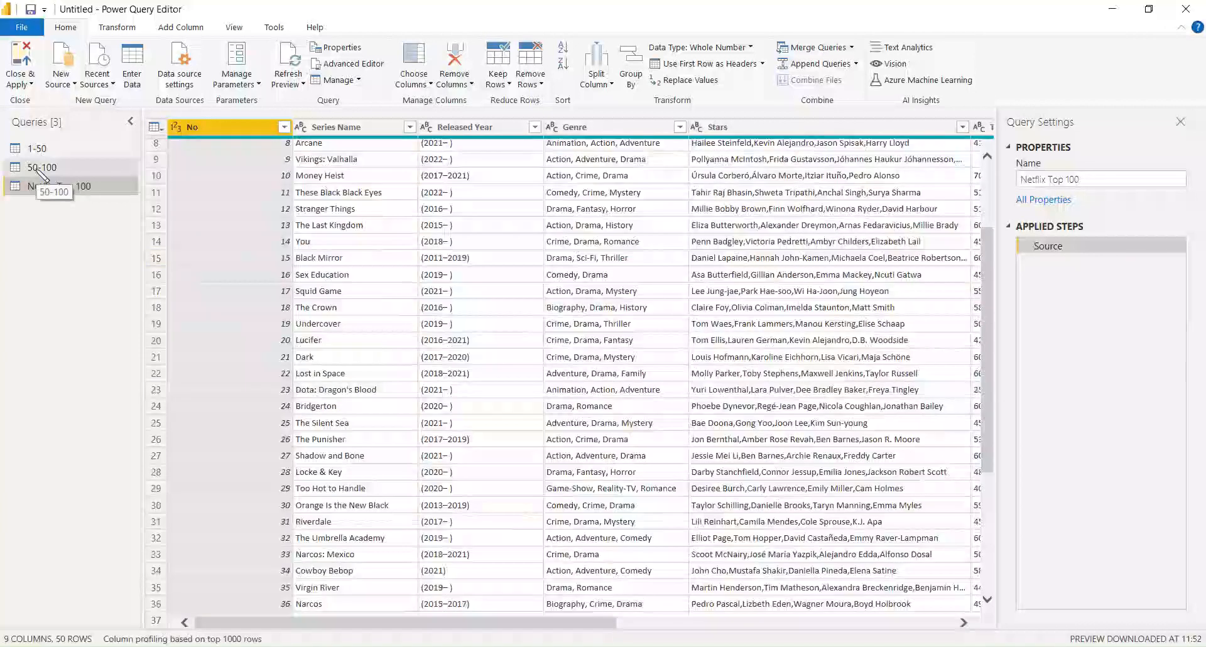
scroll(369, 353, down, 5)
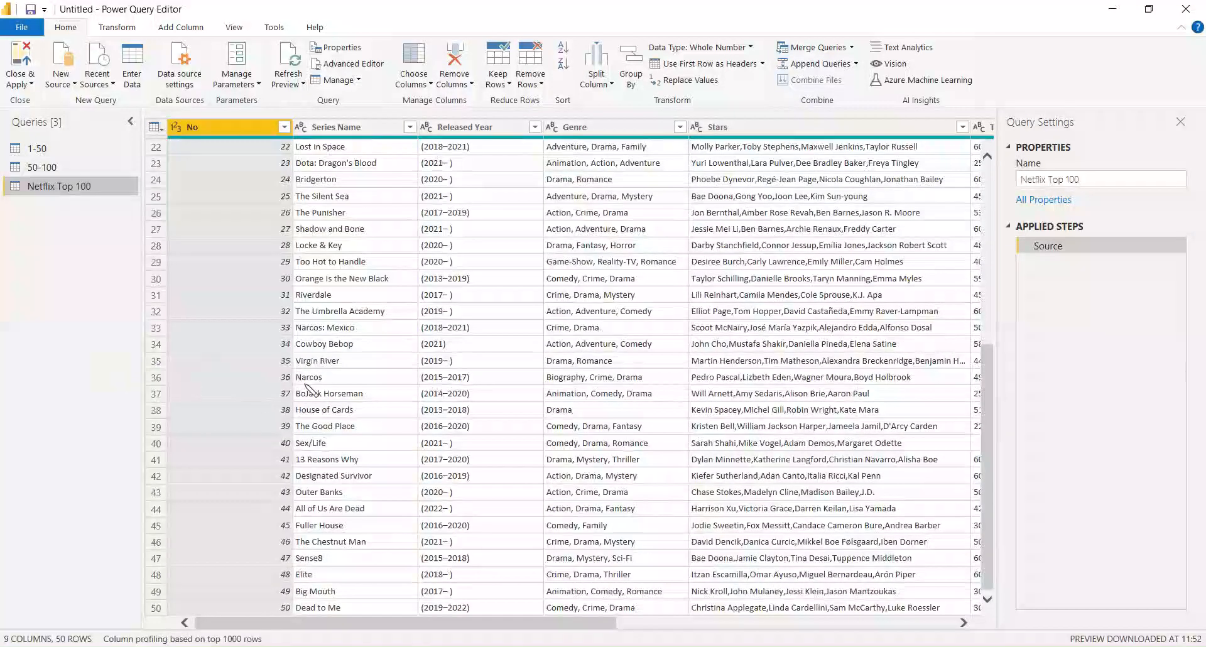
scroll(597, 358, up, 7)
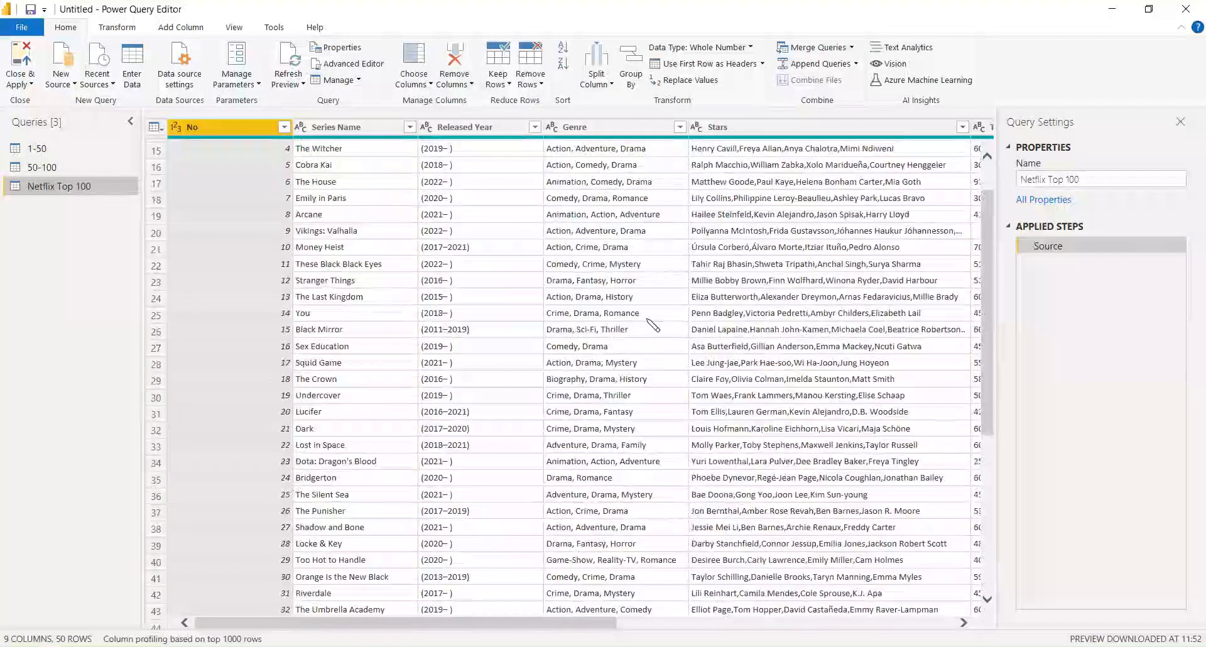
Step: Append the 50-100 table to the Netflix Top 100 query using the two-table option
click(819, 64)
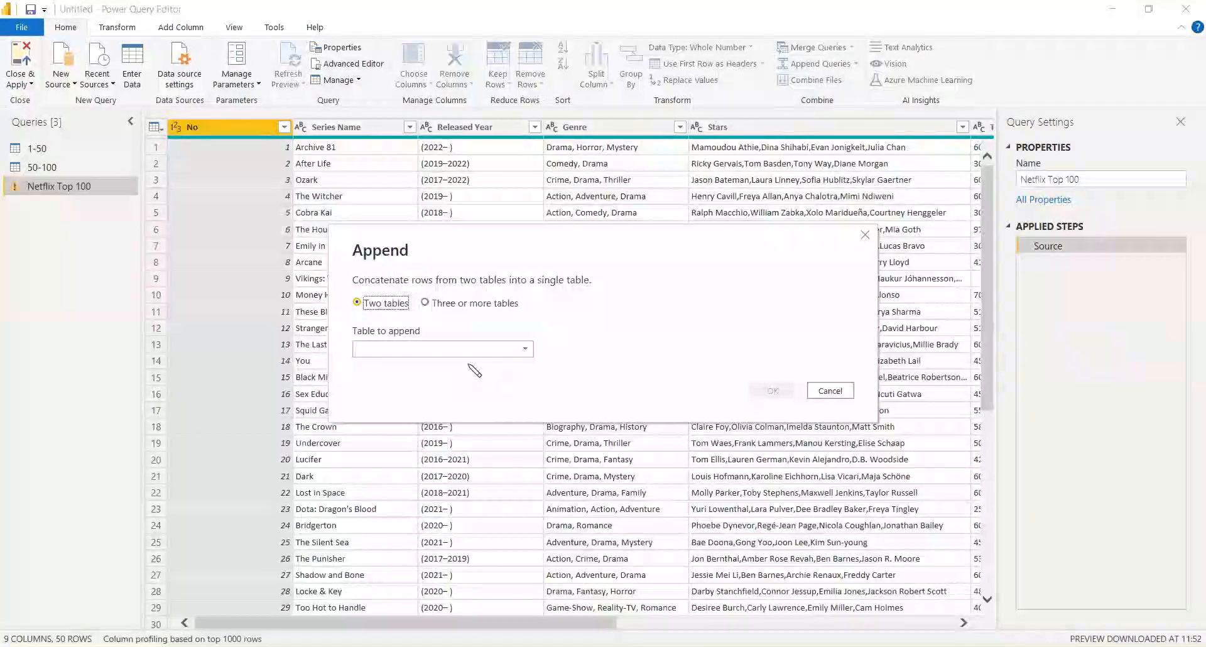
click(427, 350)
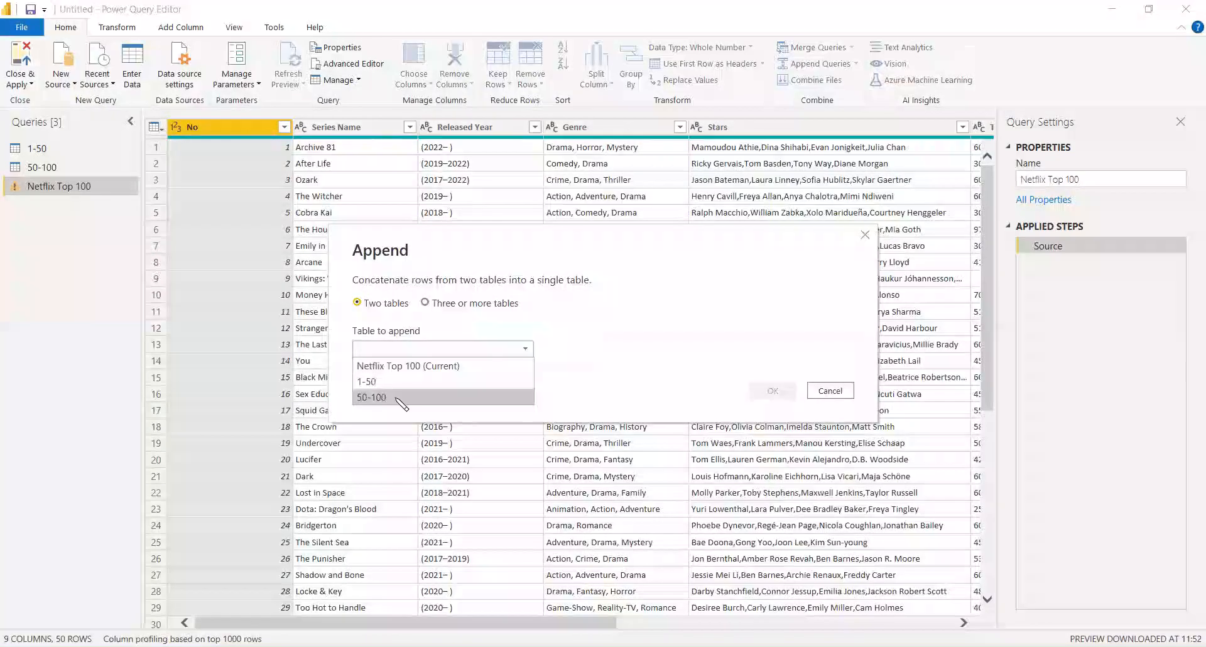
click(396, 398)
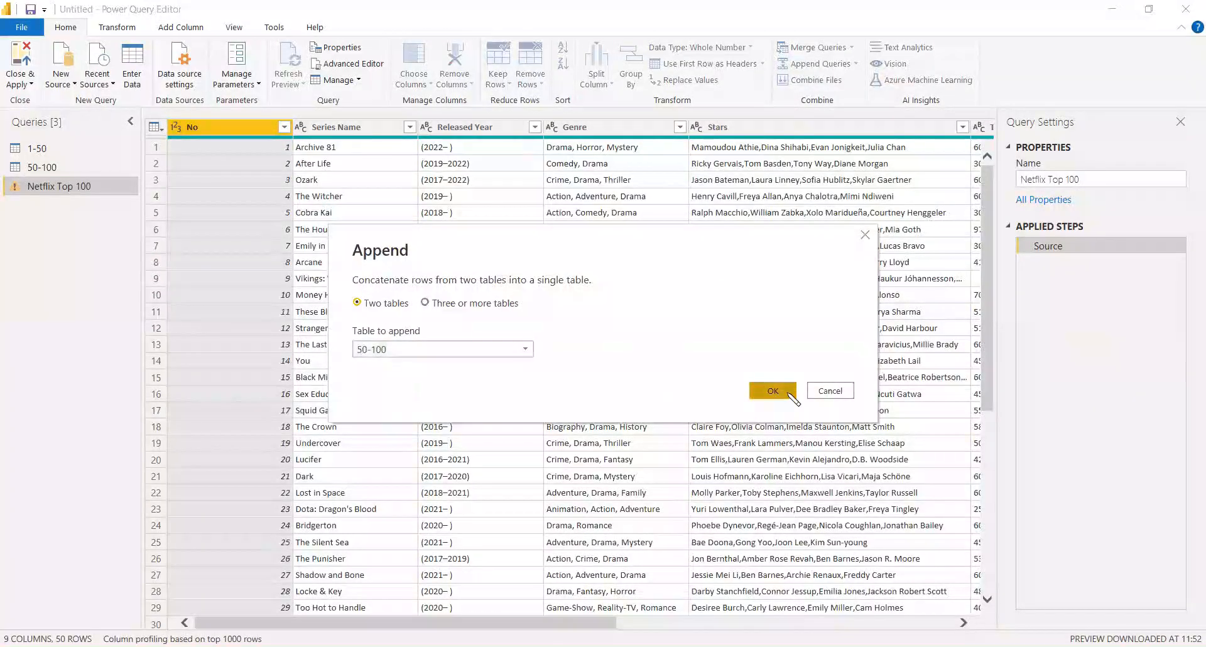
click(774, 391)
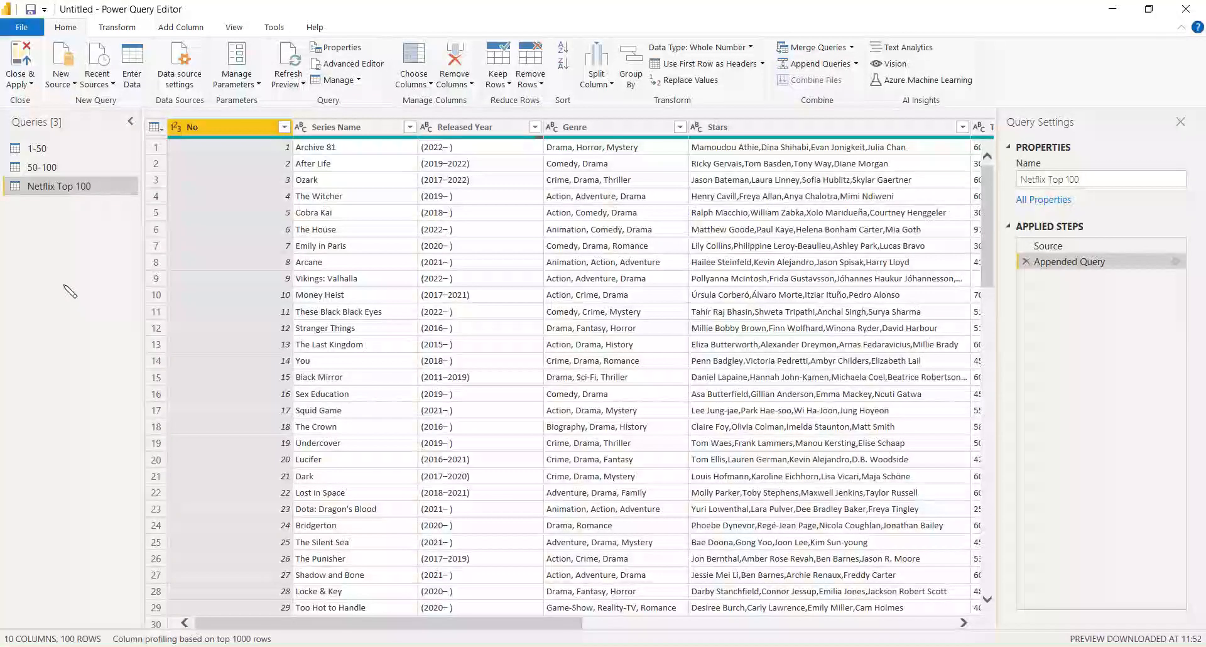
Step: Disable loading for the 1-50 and 50-100 queries, and apply the query changes with Netflix Top 100 selected
right_click(33, 149)
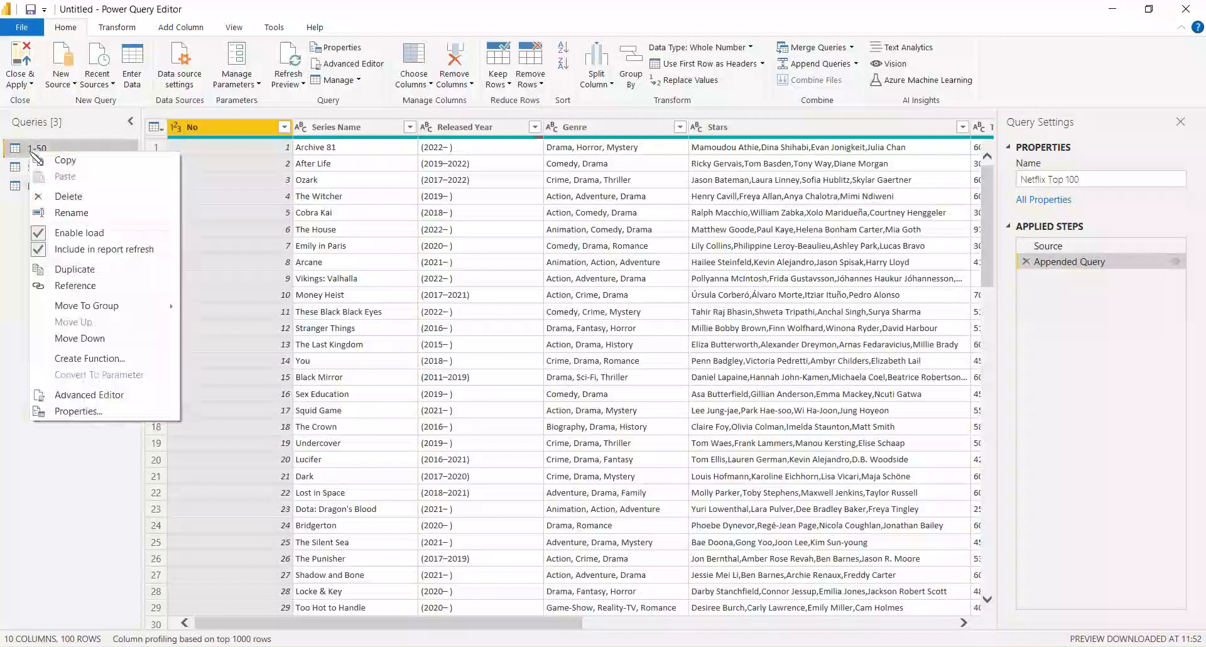
click(80, 236)
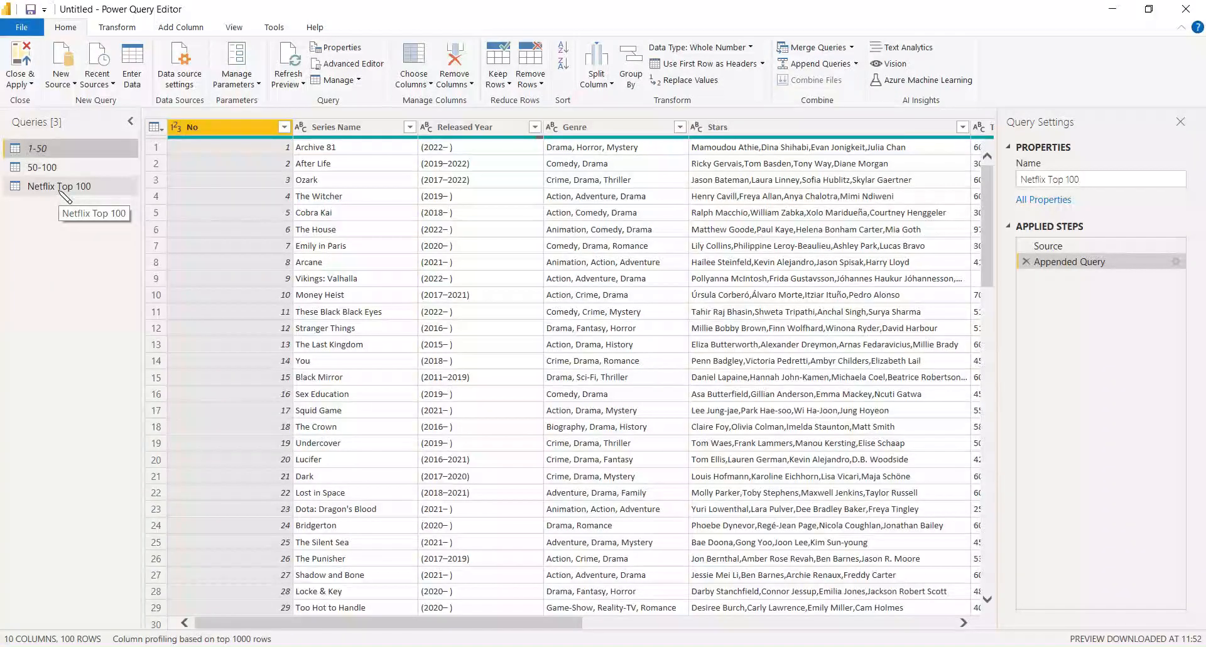
right_click(59, 170)
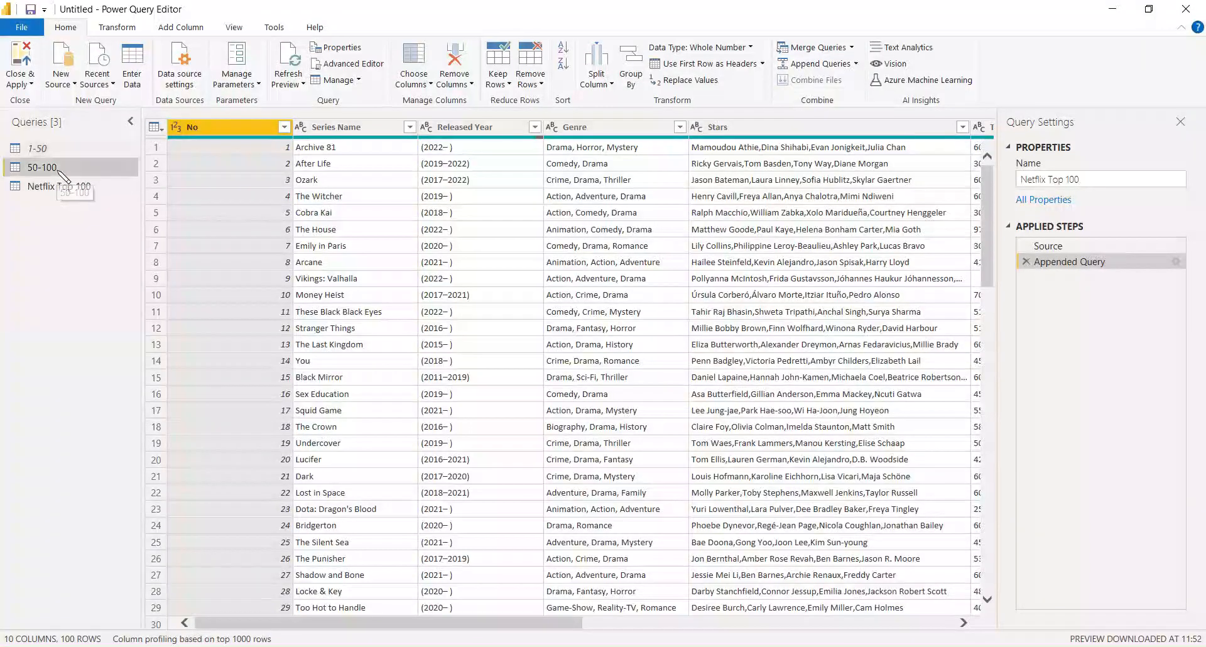
right_click(40, 148)
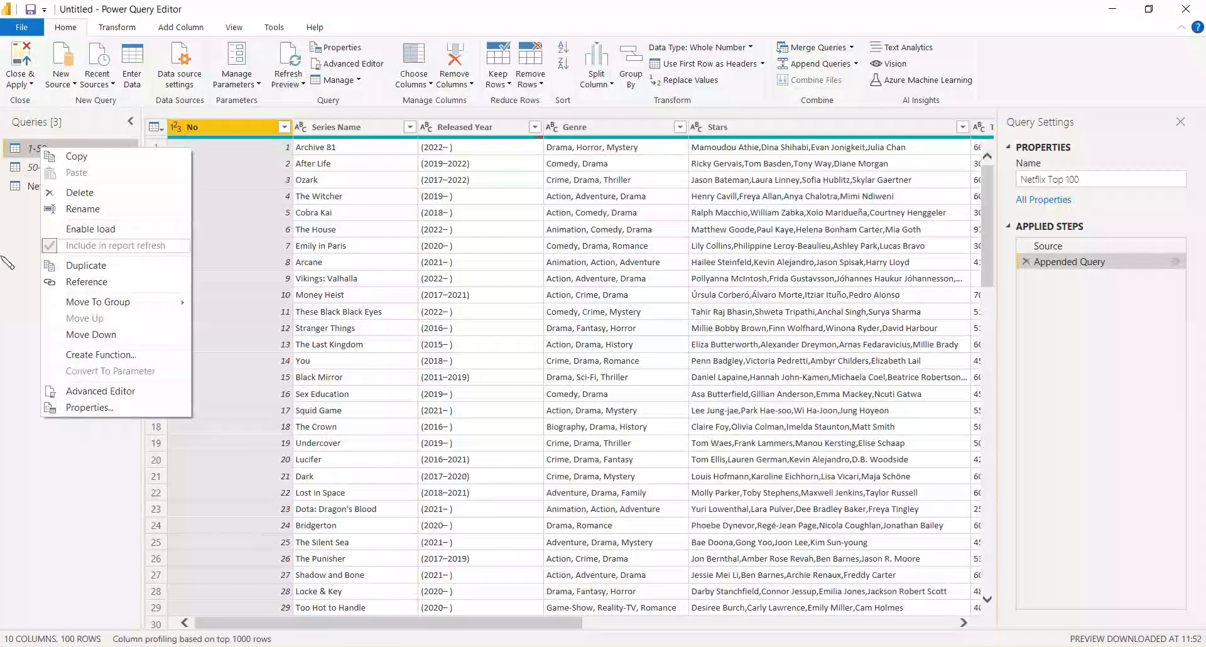
click(34, 269)
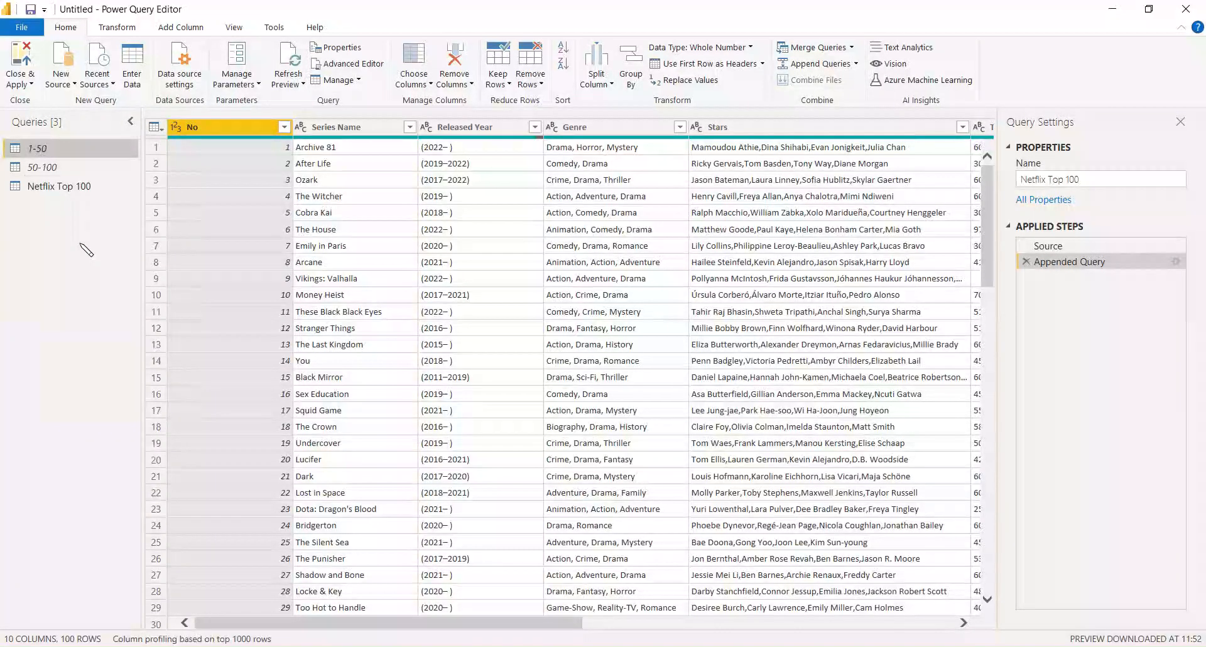
click(77, 188)
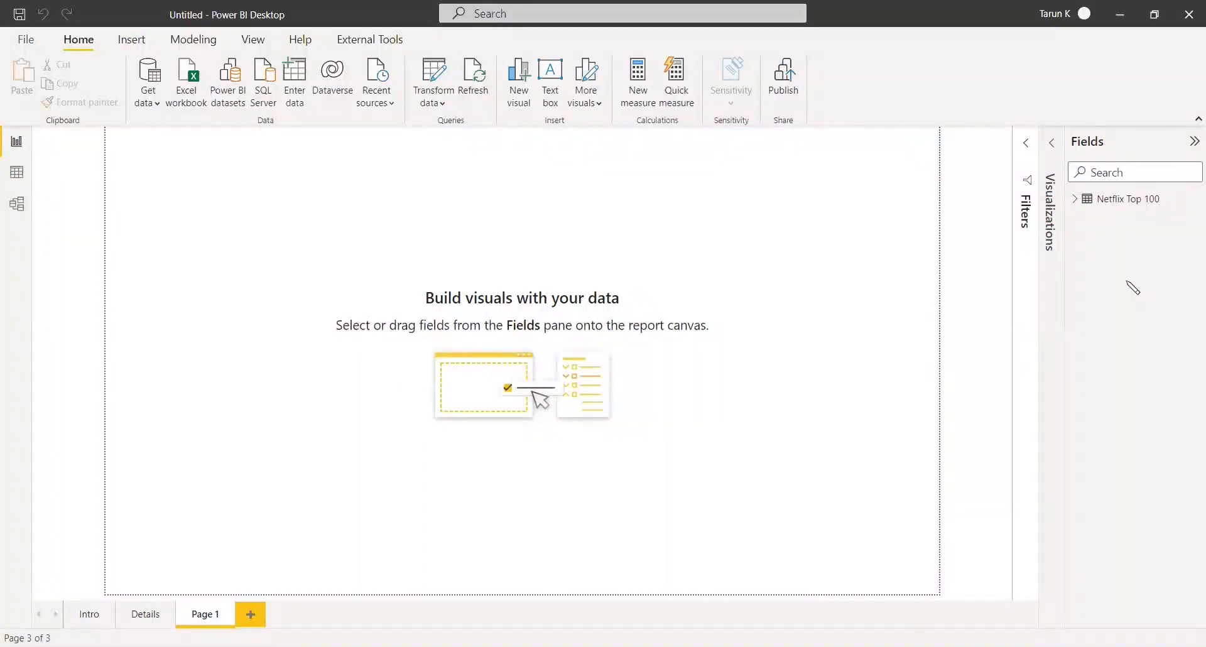
Step: Insert a stacked column chart on Page 1 and move it toward the middle of the canvas
click(1074, 206)
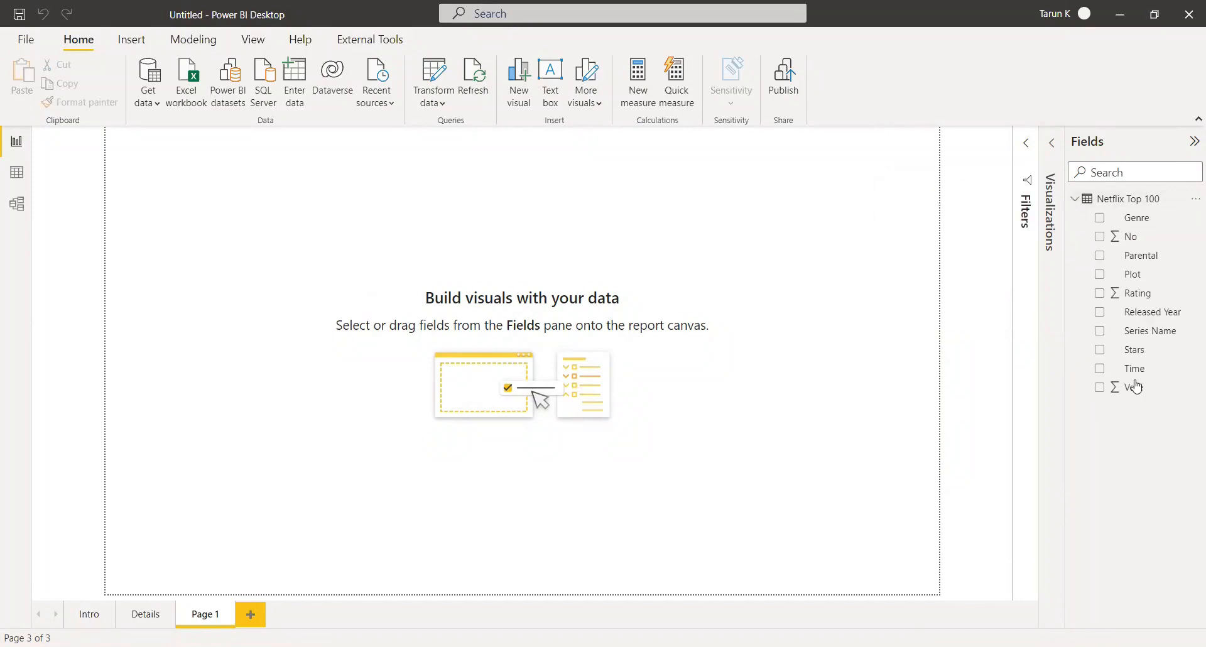
click(1051, 145)
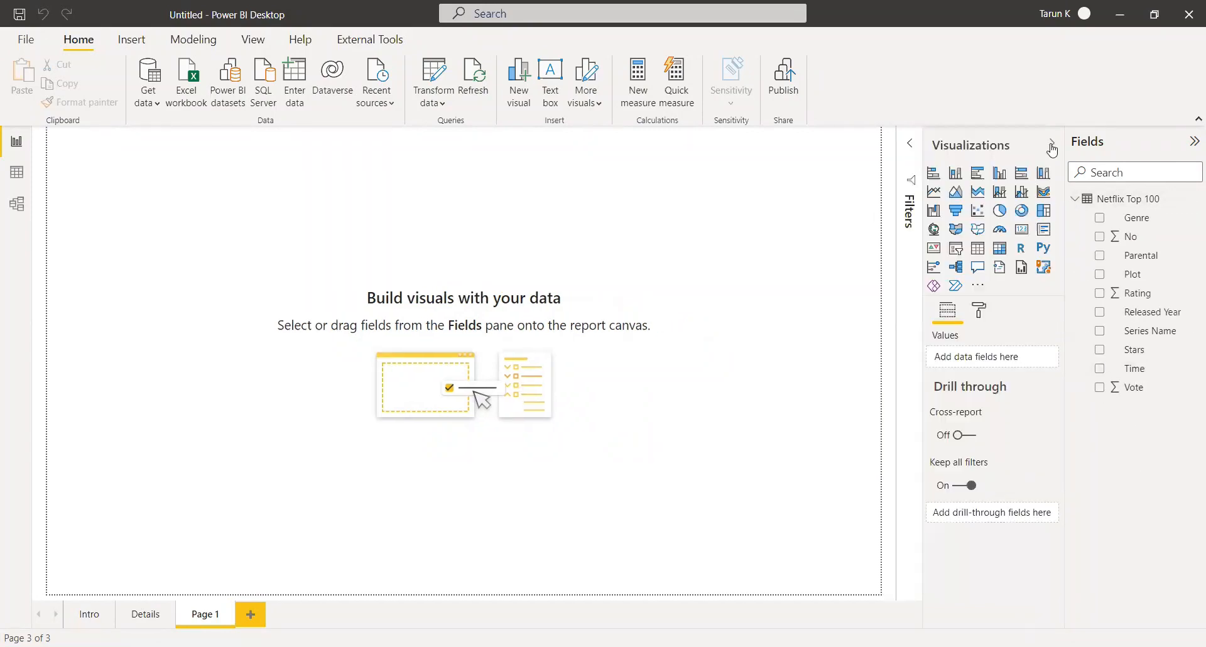
click(956, 173)
drag(139, 218, 308, 340)
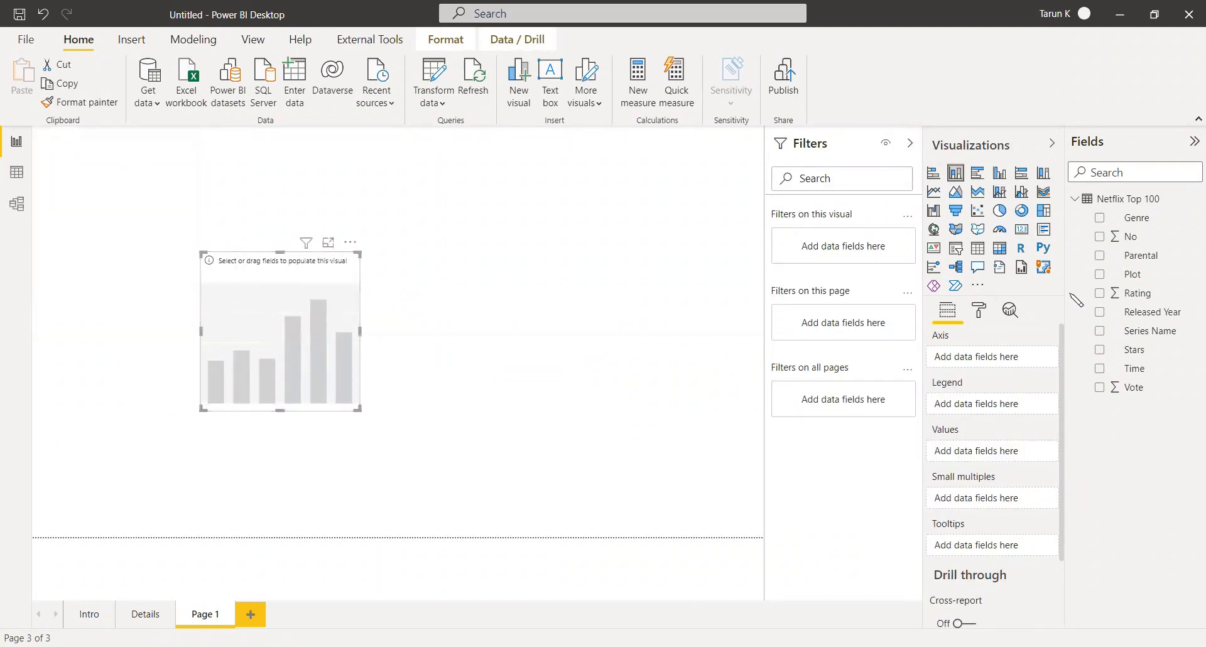
Step: Plot No by Parental from the Netflix Top 100 table in the column chart and widen the chart
click(1100, 256)
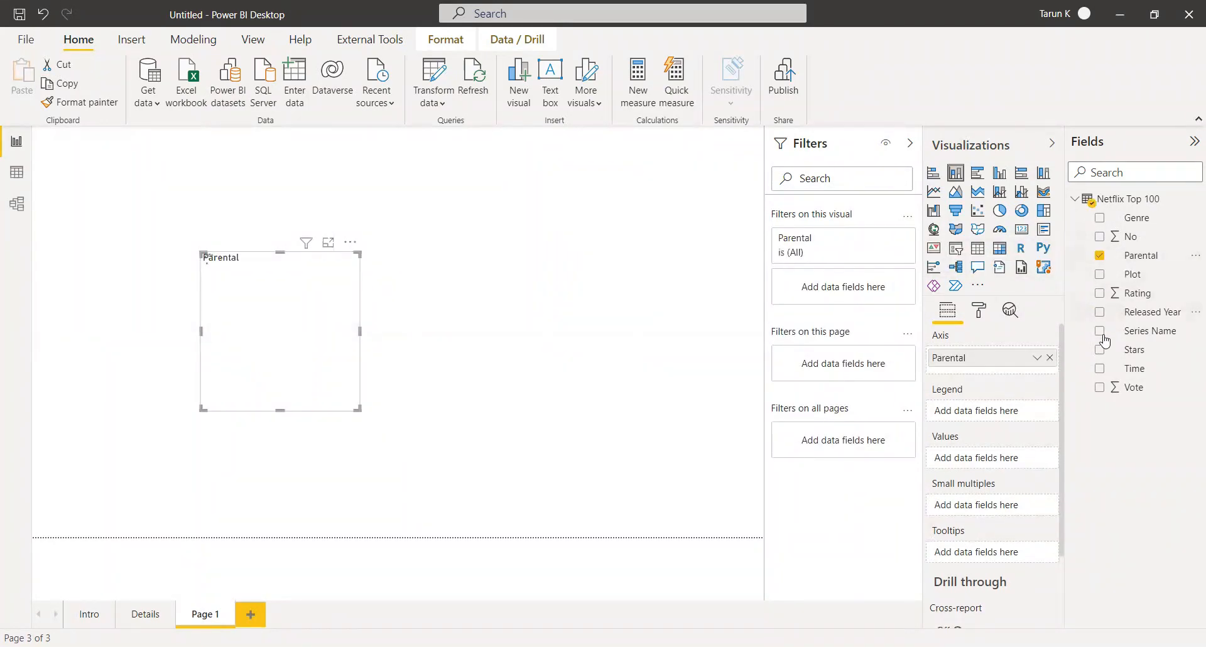
click(1100, 236)
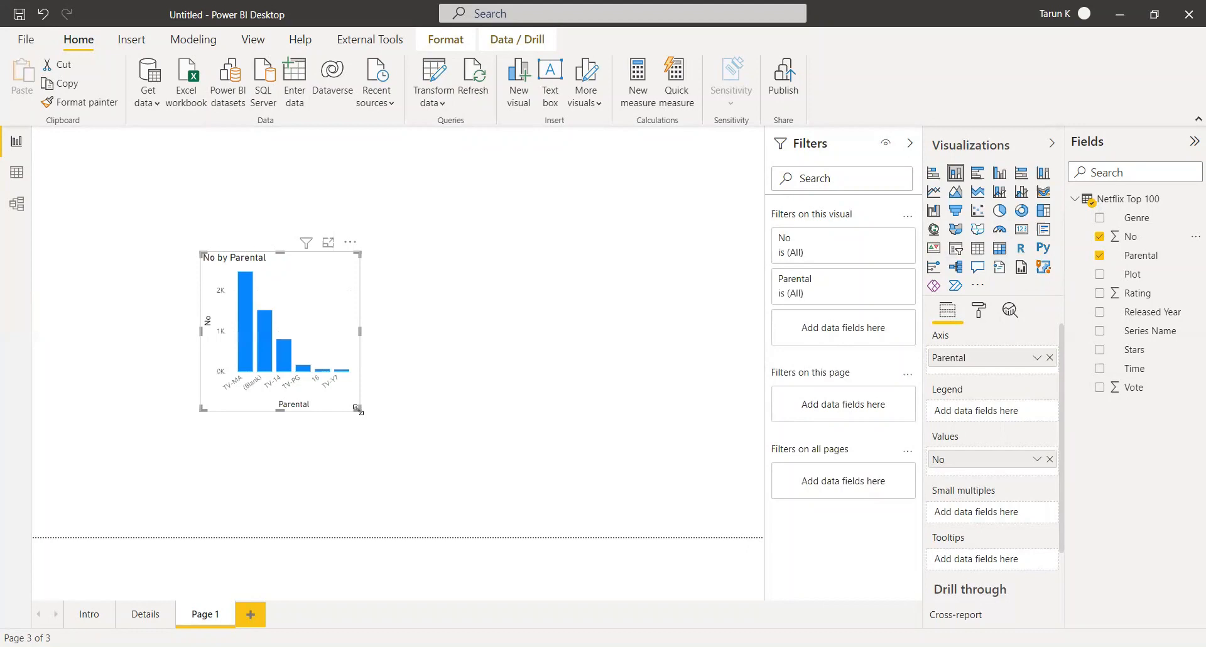
drag(358, 410, 657, 434)
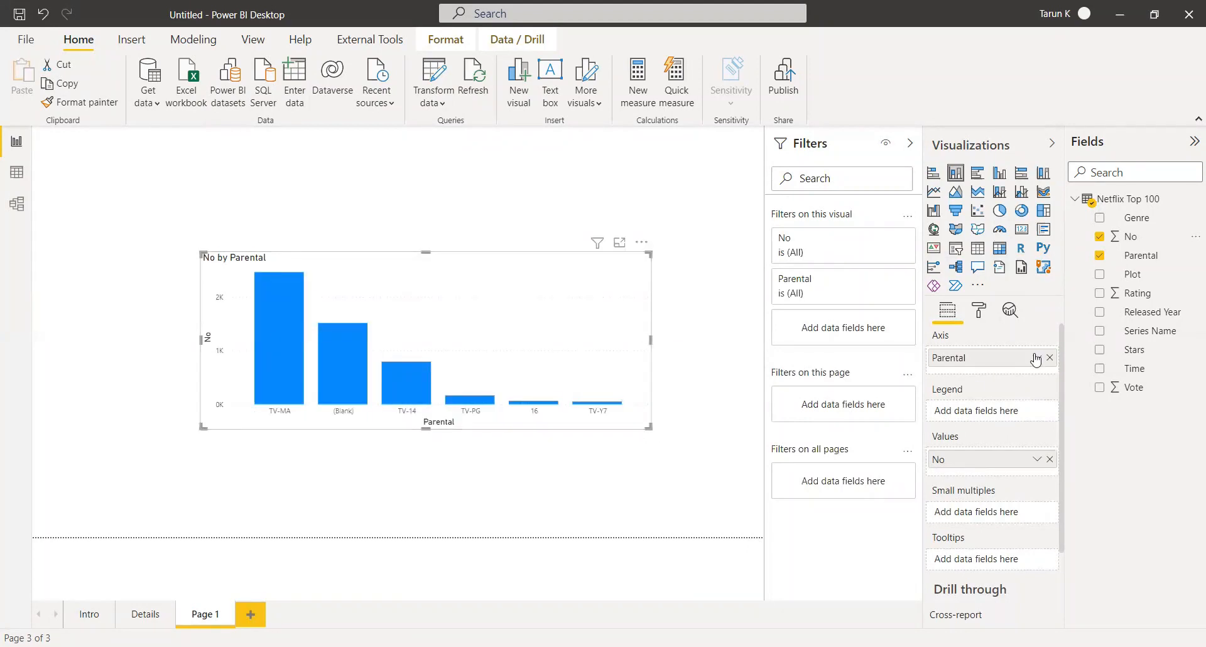
Step: Change the aggregation of the No values to Count and turn on the chart's data labels
click(1037, 461)
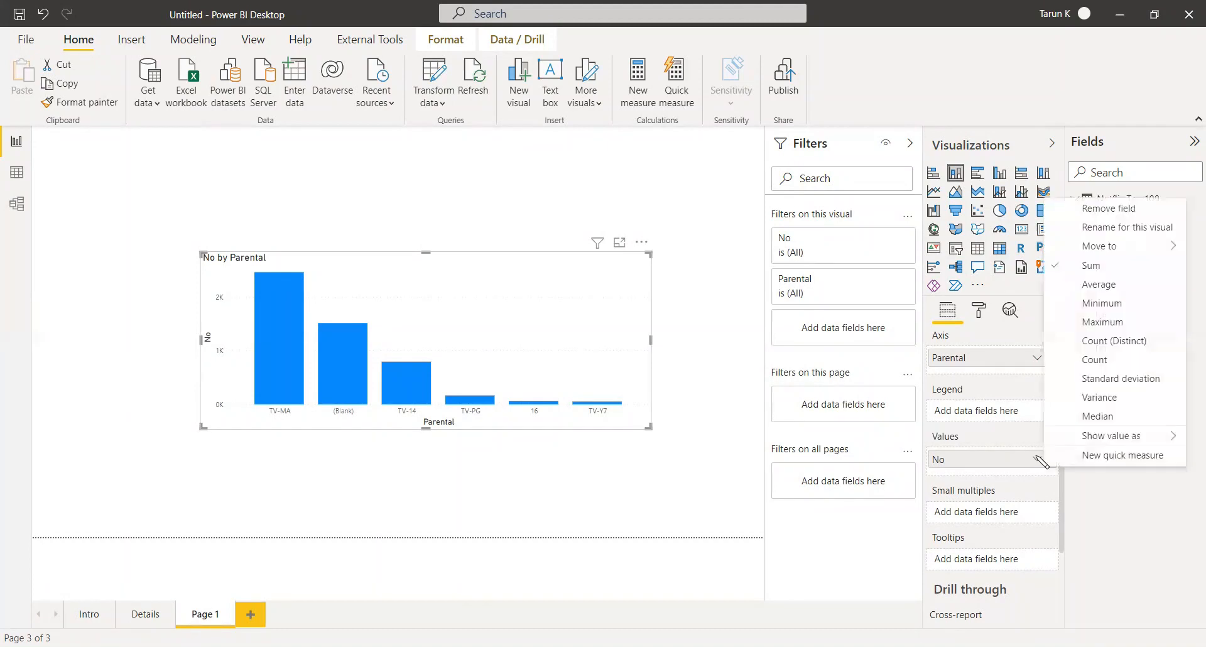
click(1090, 356)
click(979, 310)
click(1030, 513)
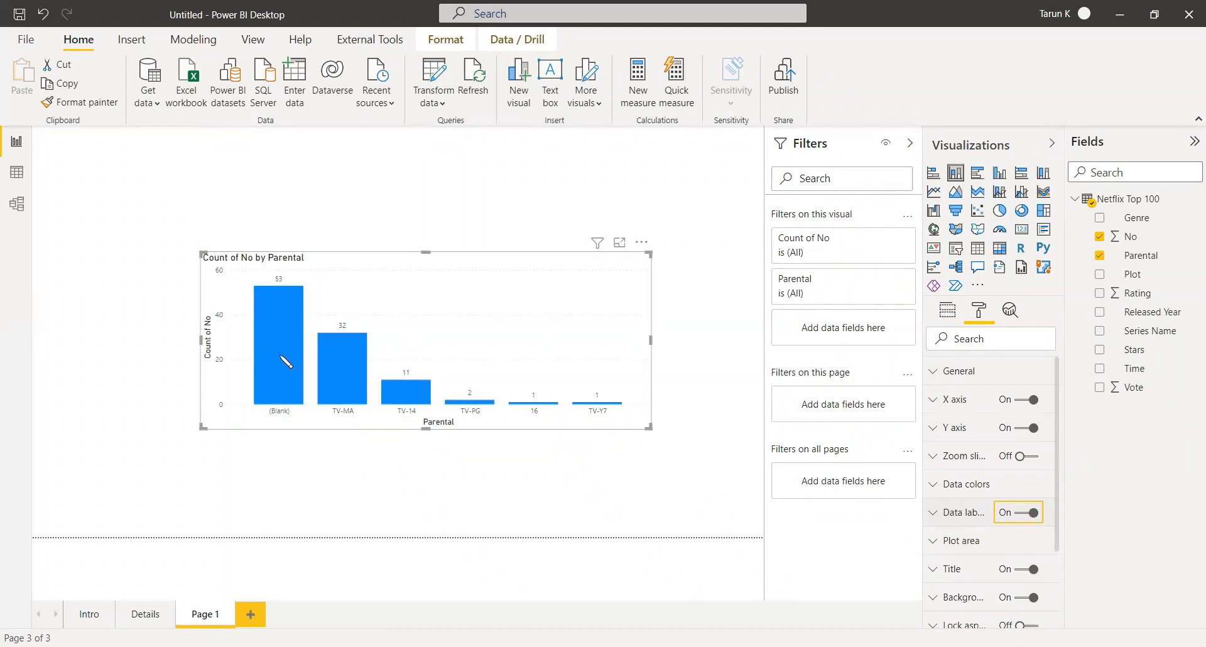
Step: Exclude the (Blank) Parental category from the column chart
right_click(270, 339)
click(296, 399)
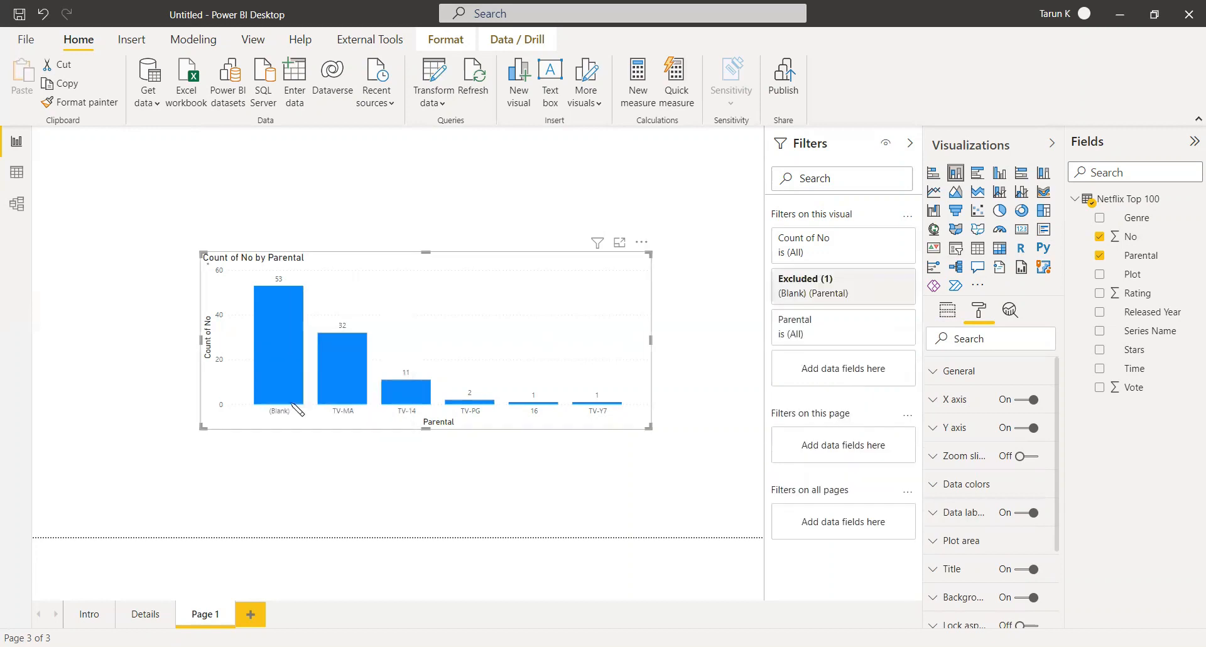